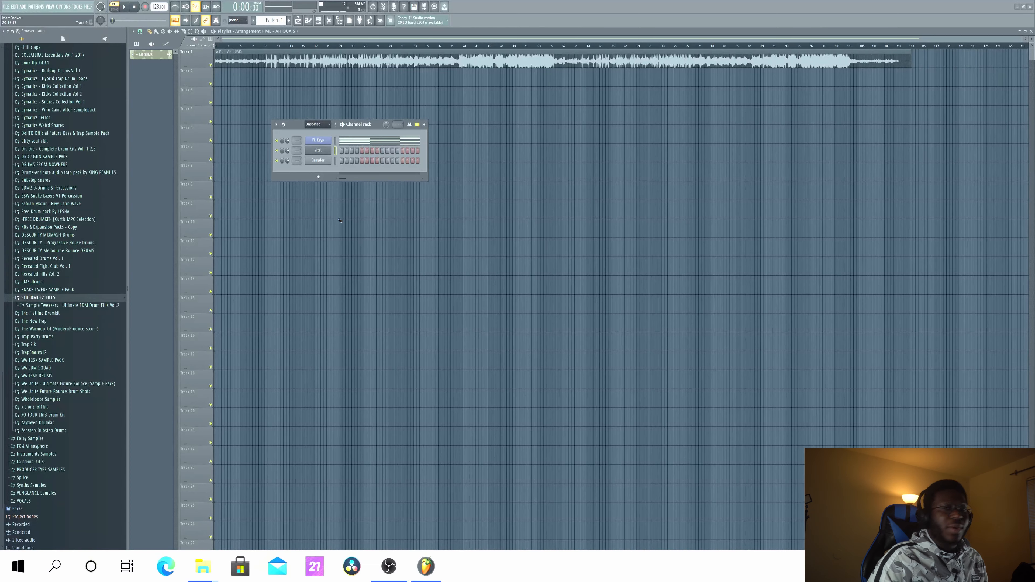
Open the FL Keys chord pattern in the piano roll and play it back.
{"action": "left_click", "coordinate": [368, 143]}
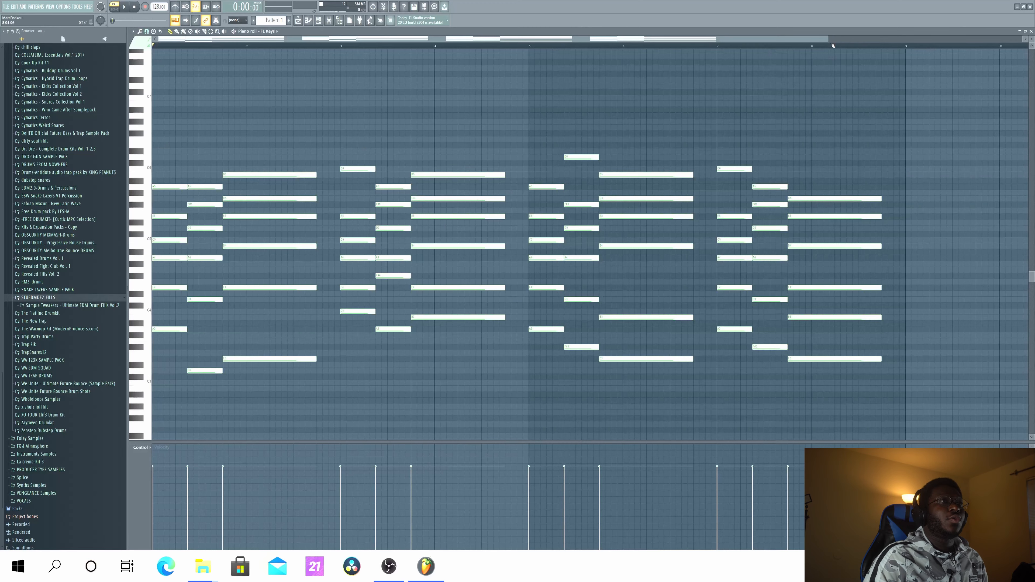
{"action": "left_click_drag", "start_coordinate": [827, 37], "coordinate": [1033, 75]}
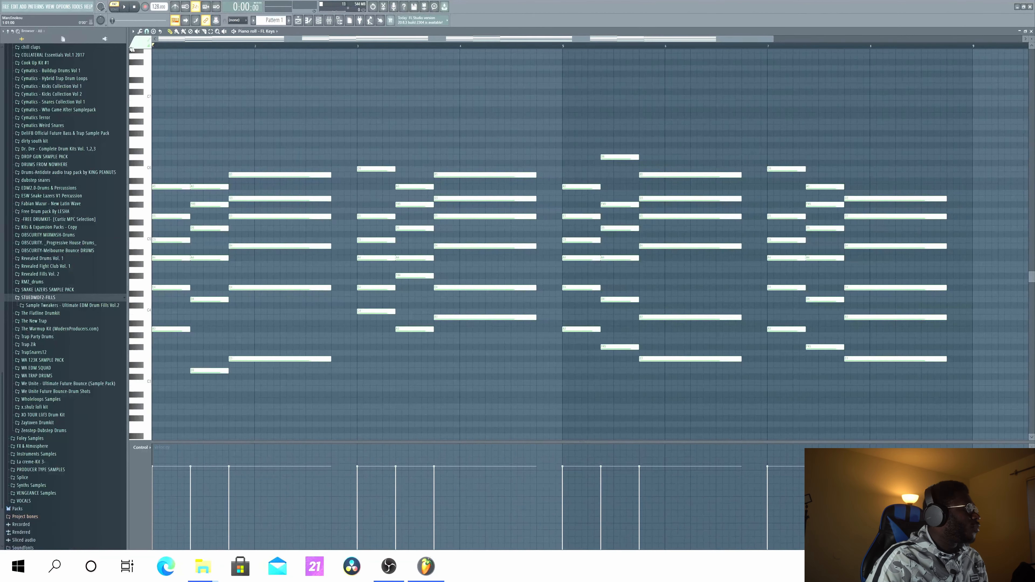
{"action": "key", "text": "space"}
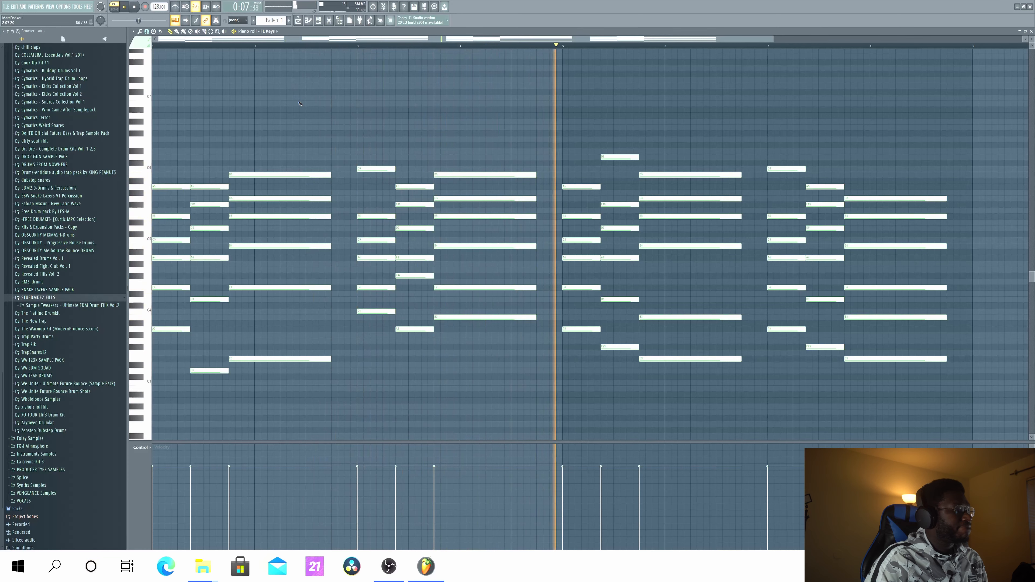
{"action": "key", "text": "space"}
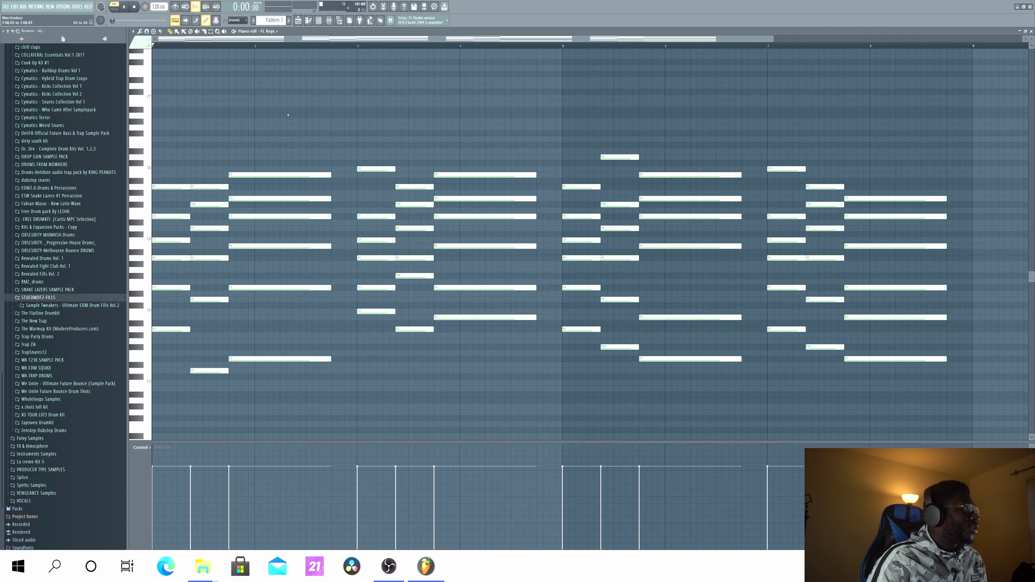
Examine the short and long chord stacks across the four-chord progression in the piano roll.
{"action": "left_click_drag", "start_coordinate": [288, 117], "coordinate": [313, 381]}
{"action": "left_click_drag", "start_coordinate": [477, 118], "coordinate": [473, 388]}
{"action": "left_click", "coordinate": [481, 185]}
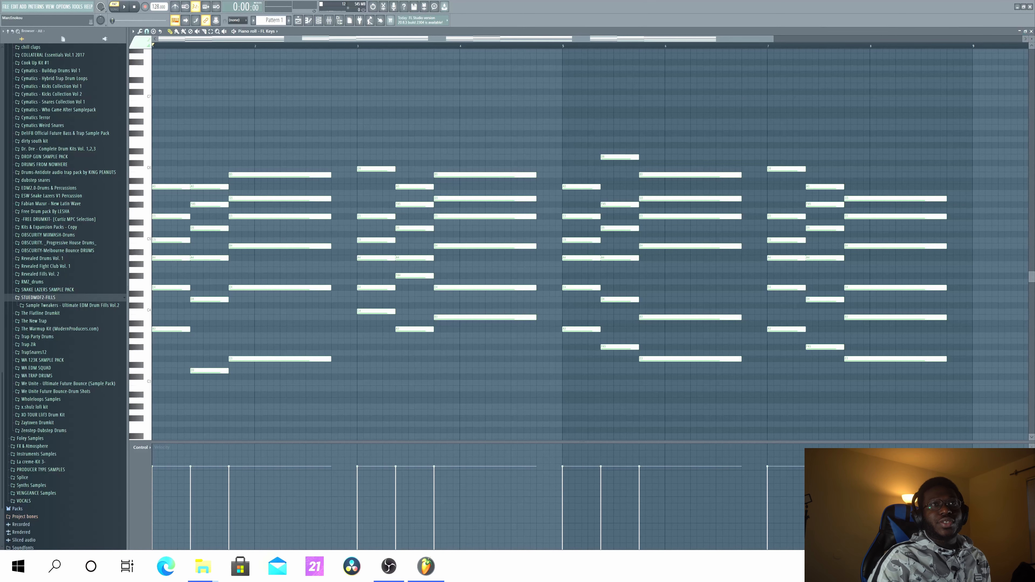
{"action": "left_click_drag", "start_coordinate": [843, 142], "coordinate": [892, 421]}
{"action": "left_click_drag", "start_coordinate": [860, 102], "coordinate": [890, 387]}
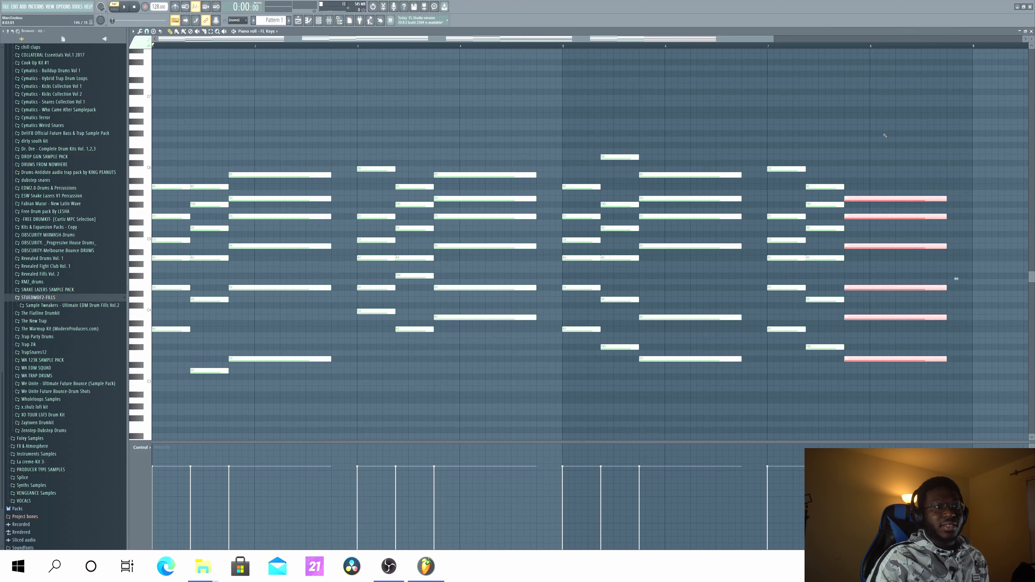
{"action": "left_click", "coordinate": [827, 101]}
{"action": "left_click_drag", "start_coordinate": [747, 94], "coordinate": [880, 390]}
{"action": "left_click", "coordinate": [879, 399], "text": "ctrl"}
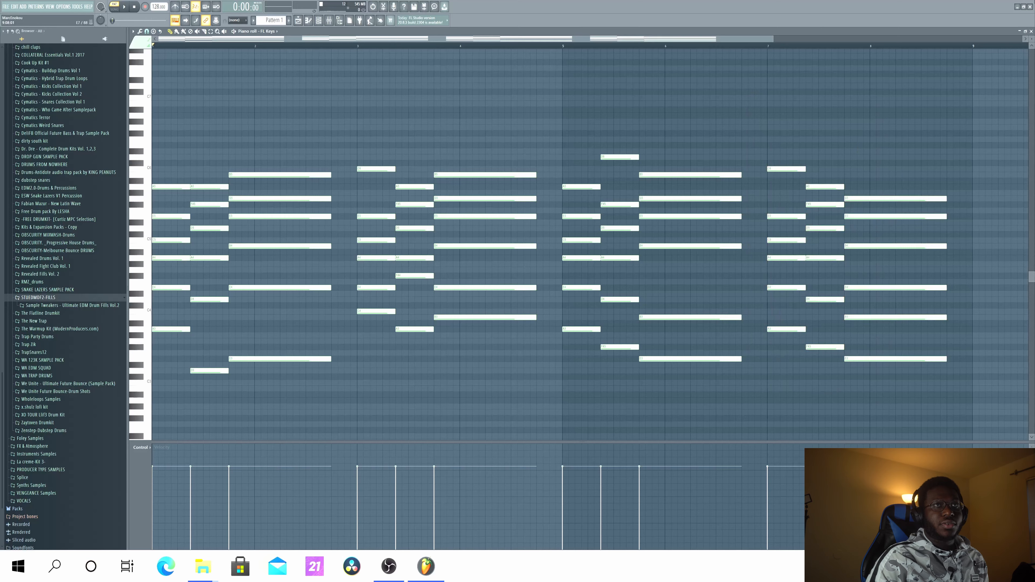
Paste the FL Keys chord notes into the Vital channel and audition them with the synth's Init Preset.
{"action": "key", "text": "F7"}
{"action": "key", "text": "ctrl+v"}
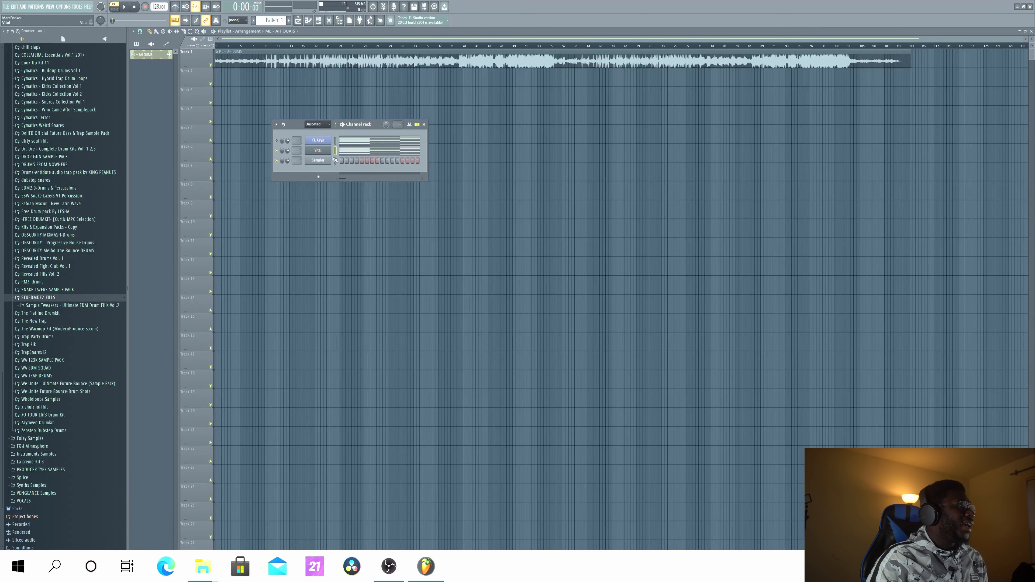
{"action": "left_click", "coordinate": [318, 151]}
{"action": "left_click_drag", "start_coordinate": [449, 119], "coordinate": [403, 60]}
{"action": "key", "text": "space"}
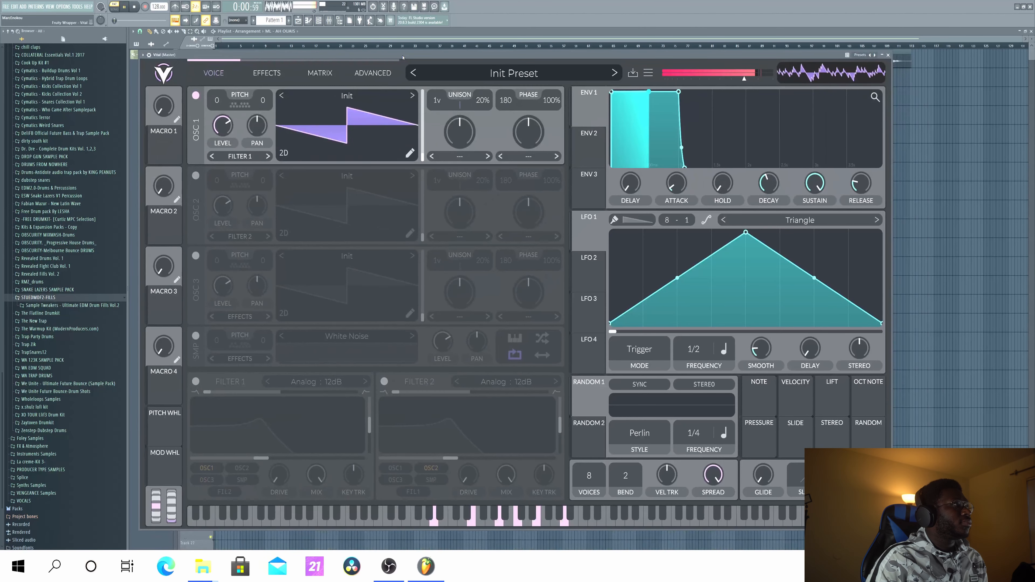
{"action": "key", "text": "space"}
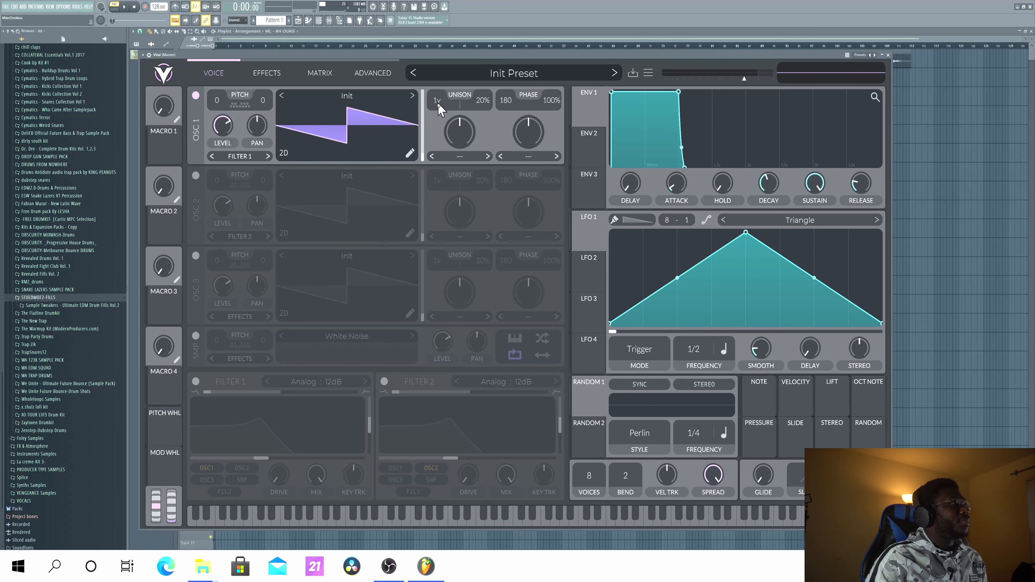
Set oscillator 1's unison to 16 voices and play the chords.
{"action": "left_click_drag", "start_coordinate": [438, 102], "coordinate": [444, 49]}
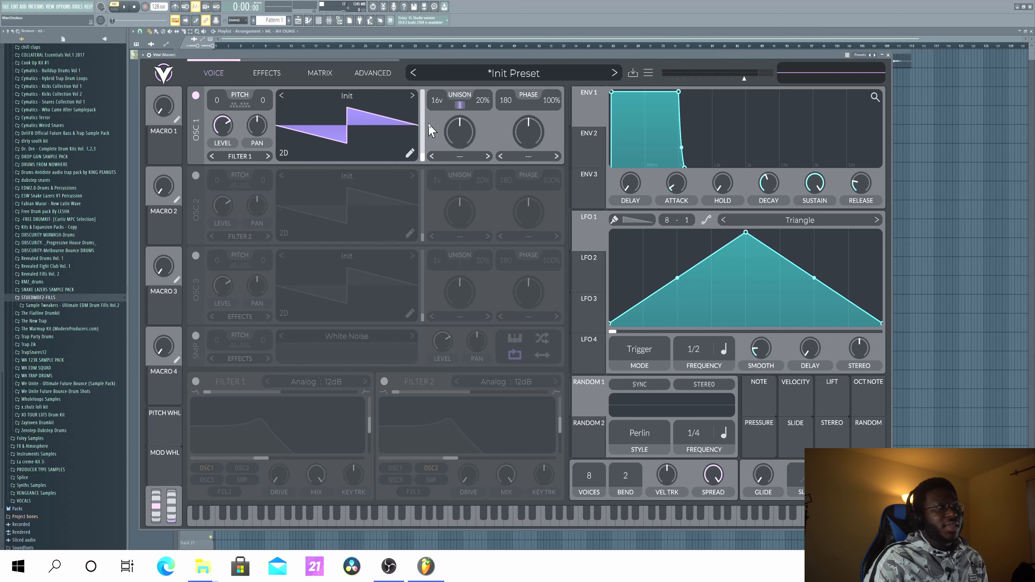
{"action": "left_click_drag", "start_coordinate": [436, 106], "coordinate": [444, 171]}
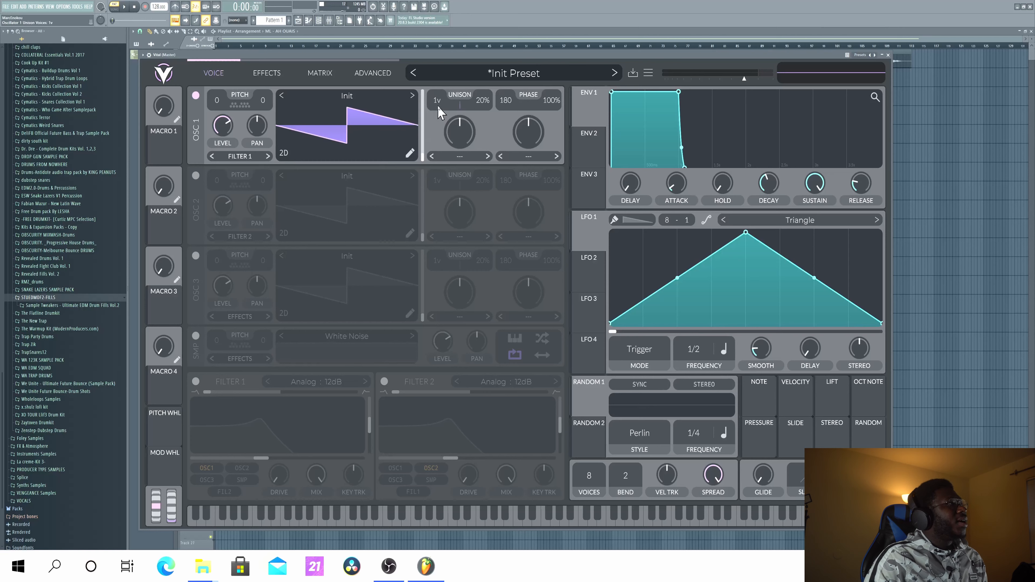
{"action": "mouse_move", "coordinate": [432, 54]}
{"action": "left_mouse_down"}
{"action": "mouse_move", "coordinate": [420, 62]}
{"action": "mouse_move", "coordinate": [431, 64]}
{"action": "left_mouse_up"}
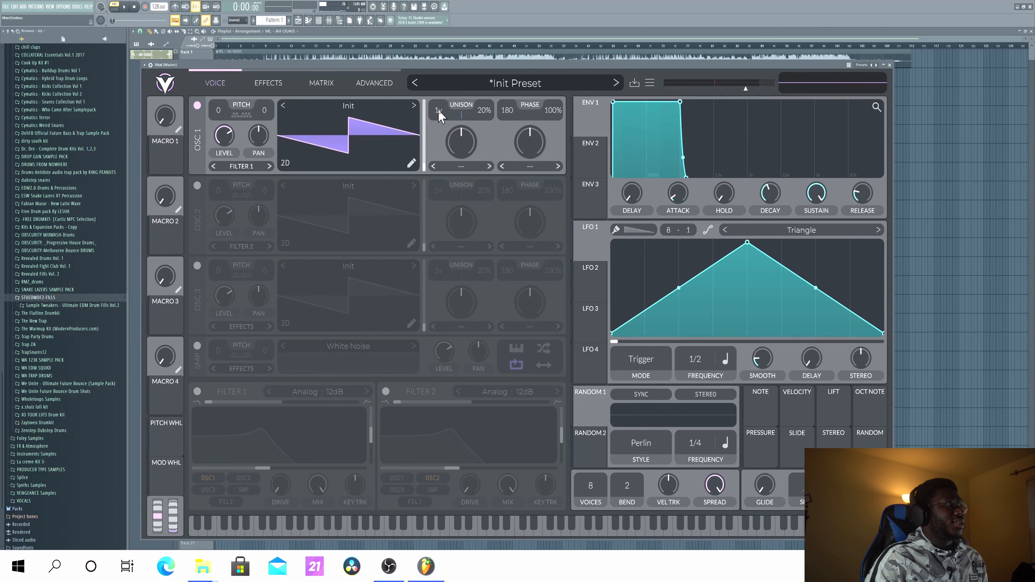
{"action": "left_click_drag", "start_coordinate": [439, 115], "coordinate": [460, 82]}
{"action": "key", "text": "space"}
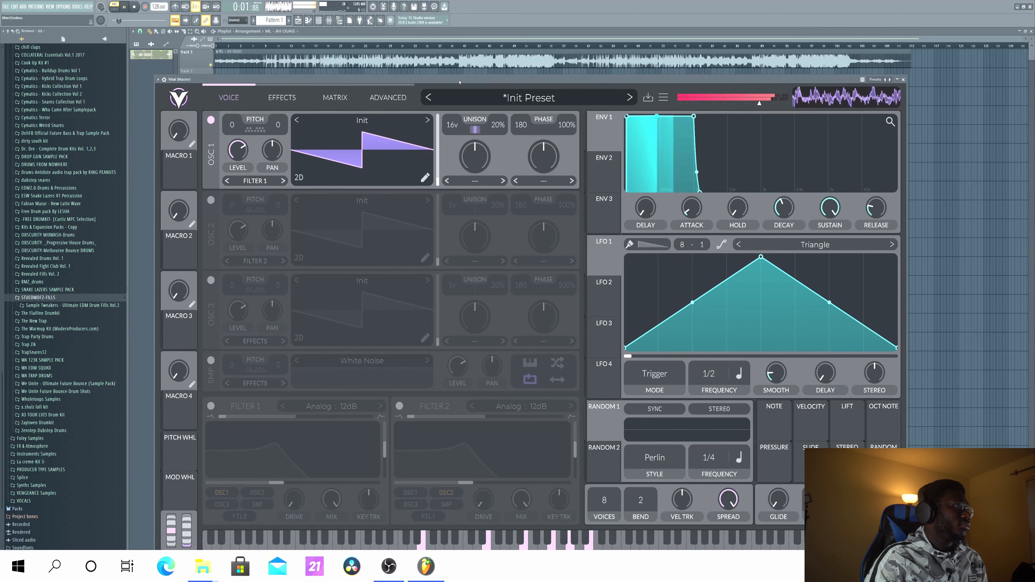
{"action": "key", "text": "space"}
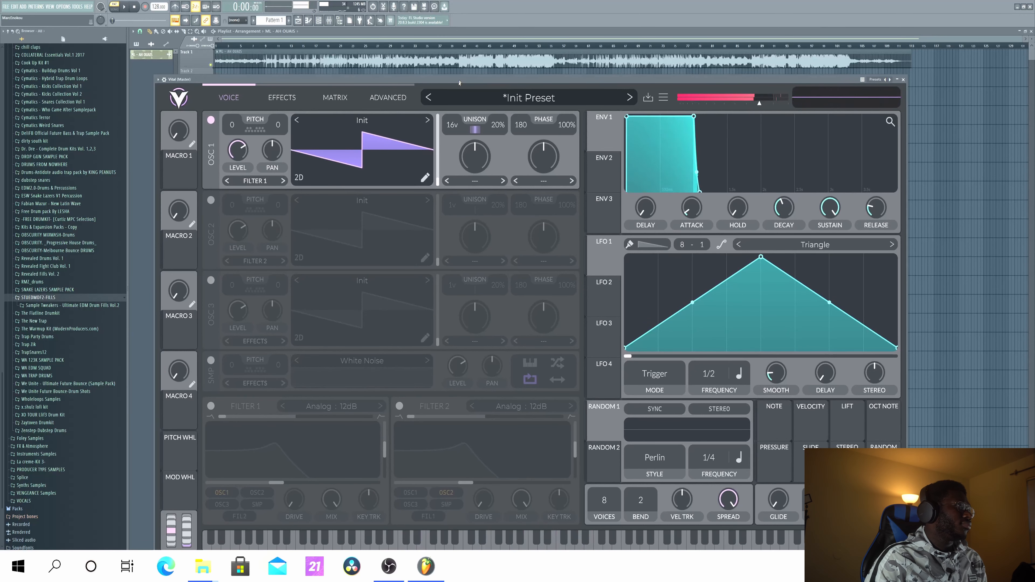
Enable oscillator 2 with 15 unison voices and transpose it down 12 semitones.
{"action": "left_click", "coordinate": [210, 200]}
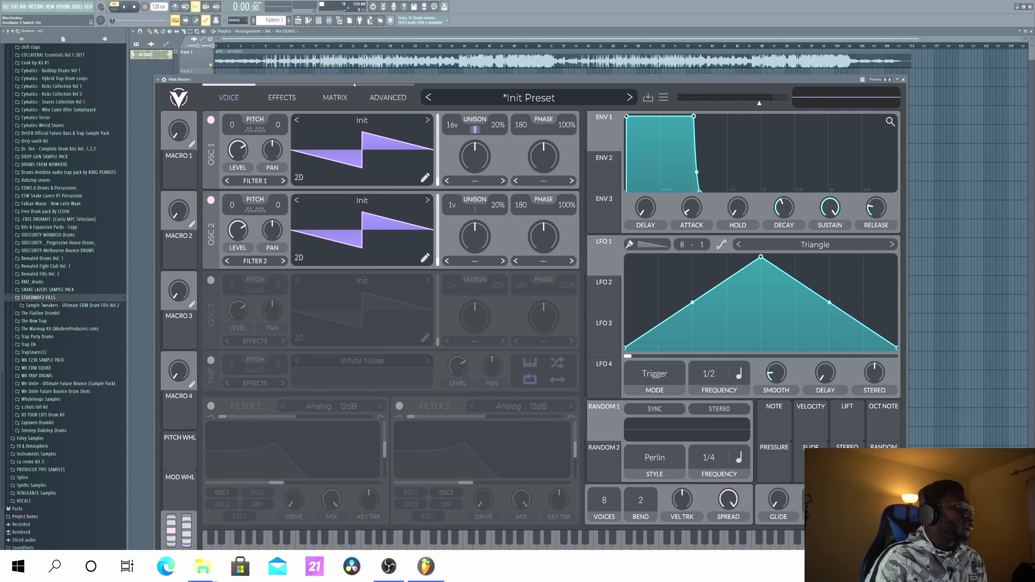
{"action": "left_click_drag", "start_coordinate": [354, 83], "coordinate": [340, 77]}
{"action": "left_click_drag", "start_coordinate": [436, 202], "coordinate": [436, 154]}
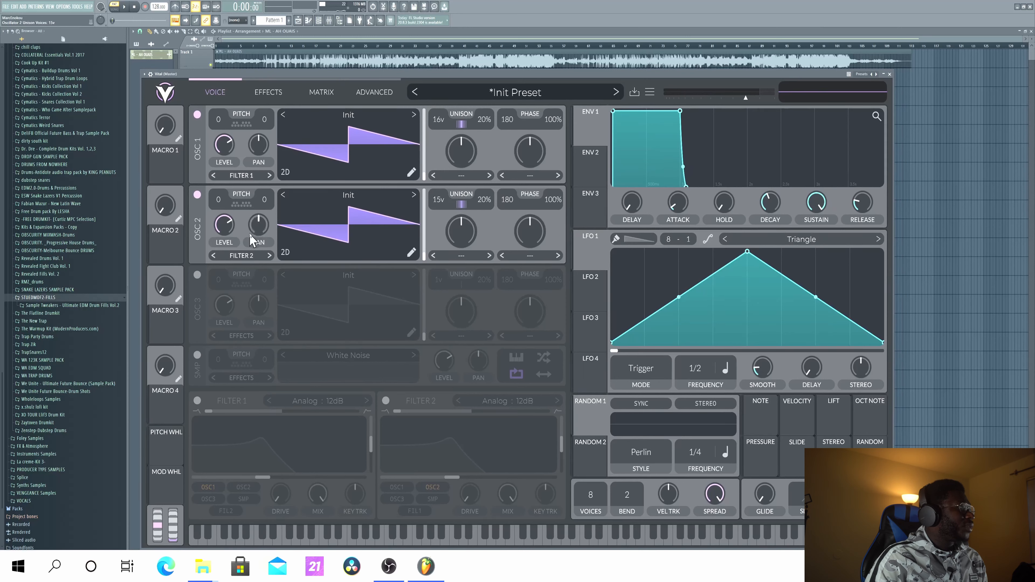
{"action": "left_click_drag", "start_coordinate": [238, 231], "coordinate": [234, 253]}
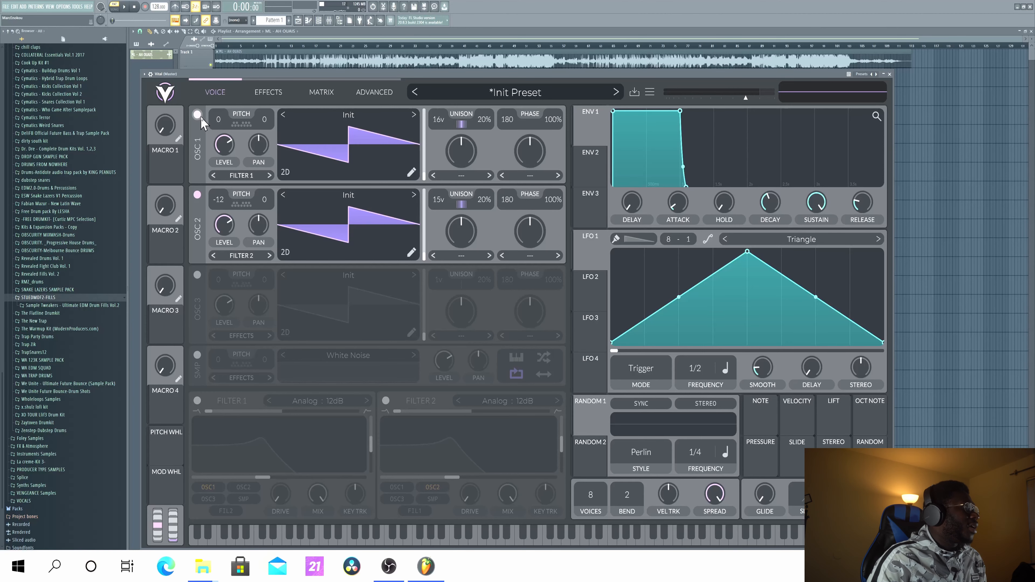
Audition oscillator 1 and oscillator 2 separately by switching the other one off, and end with both enabled.
{"action": "left_click", "coordinate": [197, 195]}
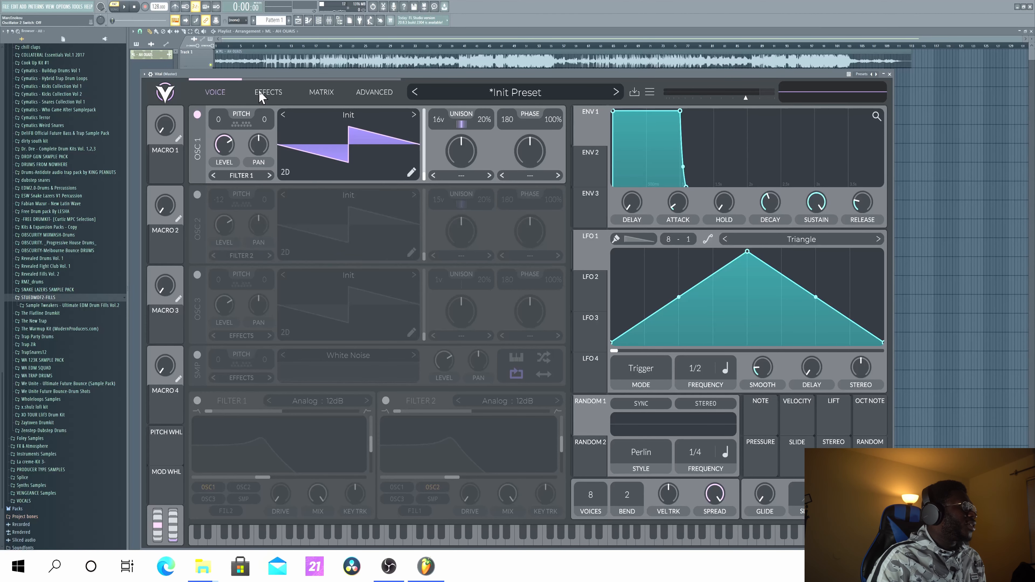
{"action": "left_click_drag", "start_coordinate": [257, 74], "coordinate": [250, 74]}
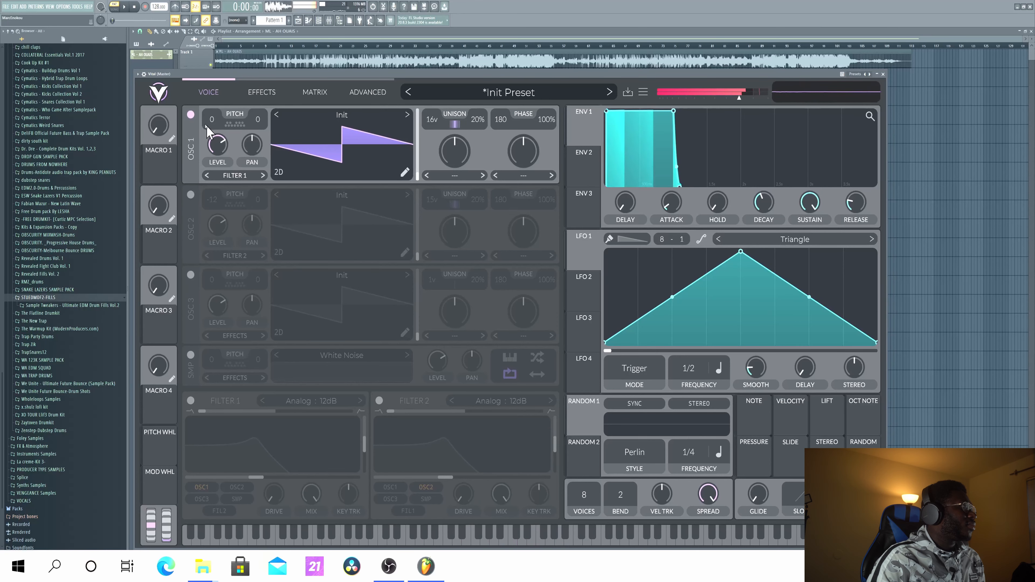
{"action": "left_click", "coordinate": [190, 115]}
{"action": "left_click", "coordinate": [191, 194]}
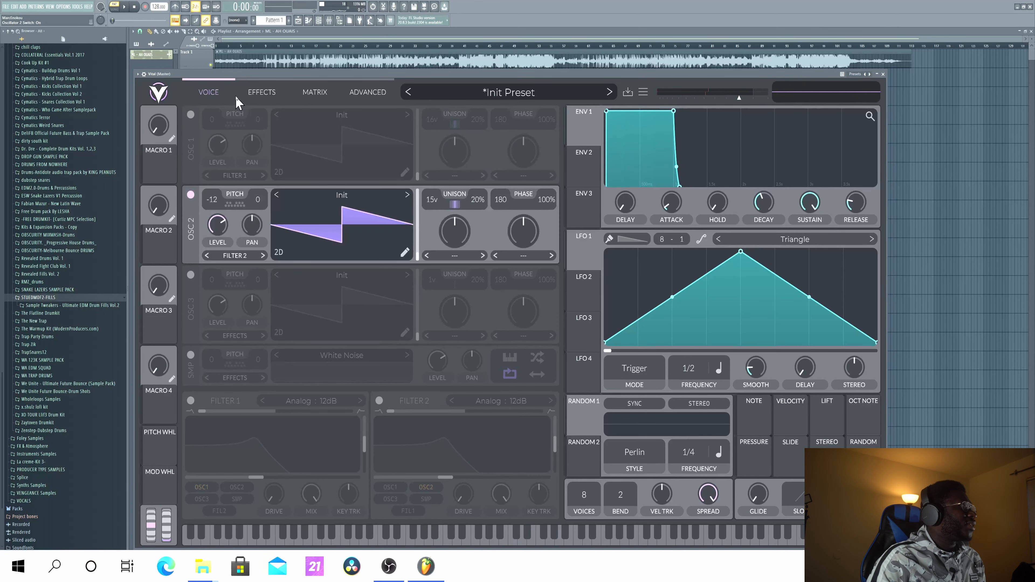
{"action": "left_click_drag", "start_coordinate": [233, 75], "coordinate": [229, 75]}
{"action": "key", "text": "space"}
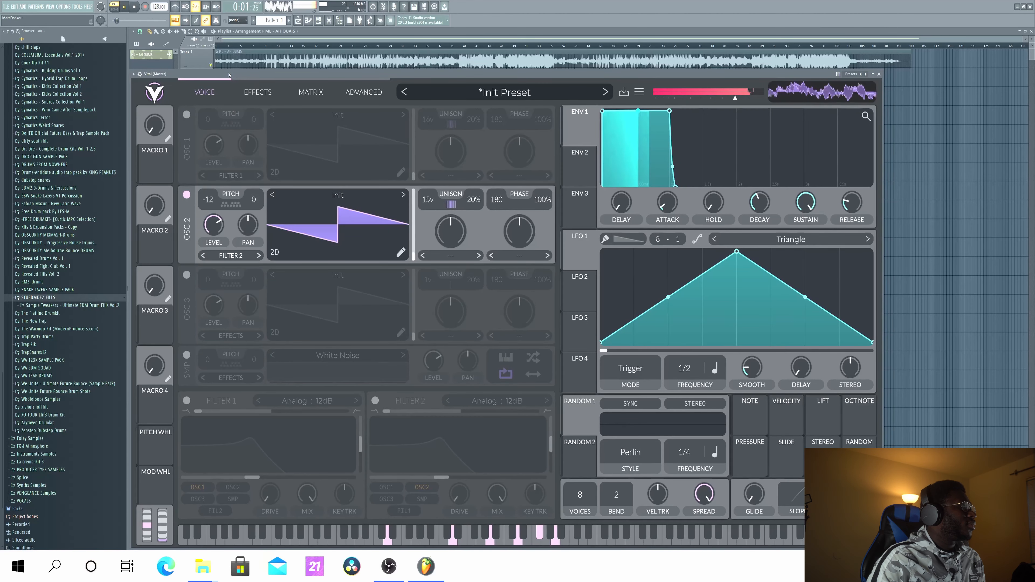
{"action": "key", "text": "space"}
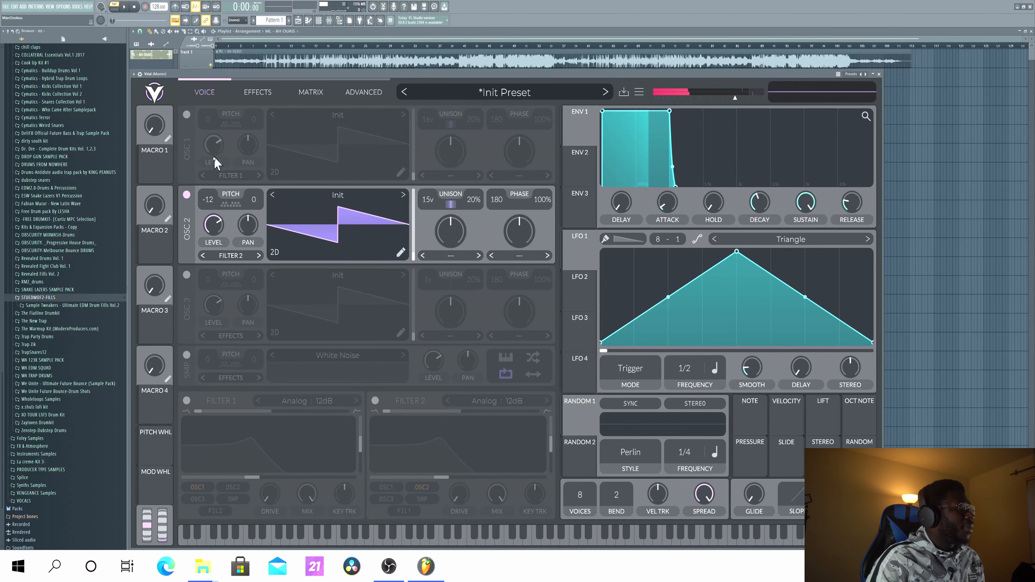
{"action": "left_click", "coordinate": [187, 114]}
{"action": "left_click_drag", "start_coordinate": [453, 75], "coordinate": [461, 75]}
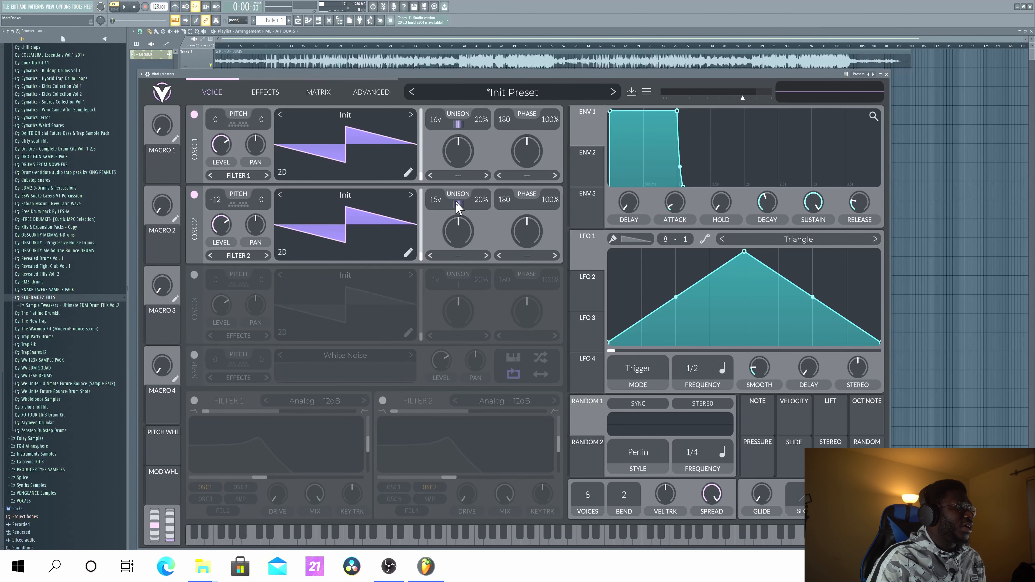
{"action": "left_click_drag", "start_coordinate": [456, 202], "coordinate": [464, 203]}
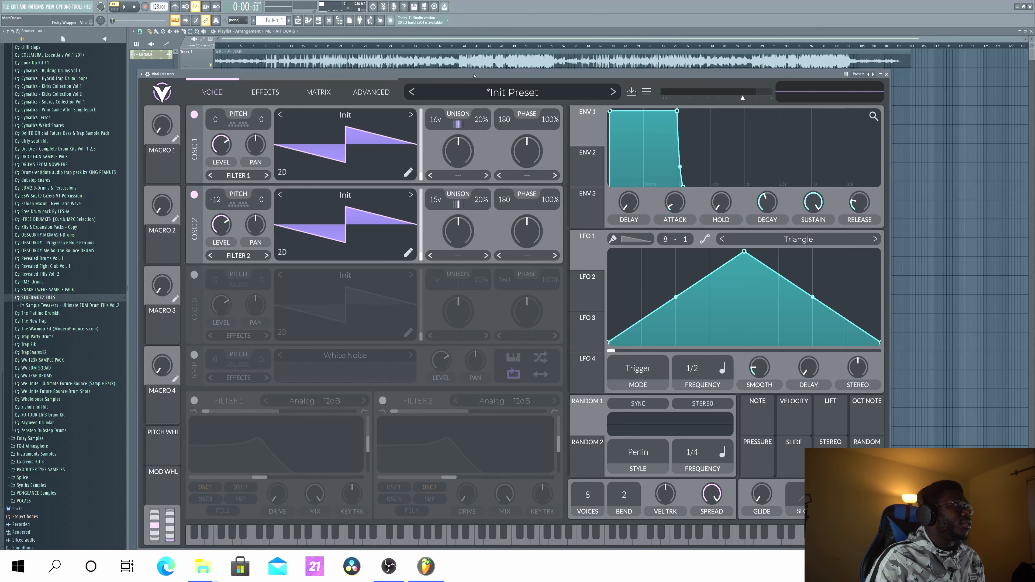
{"action": "left_click_drag", "start_coordinate": [474, 76], "coordinate": [463, 73]}
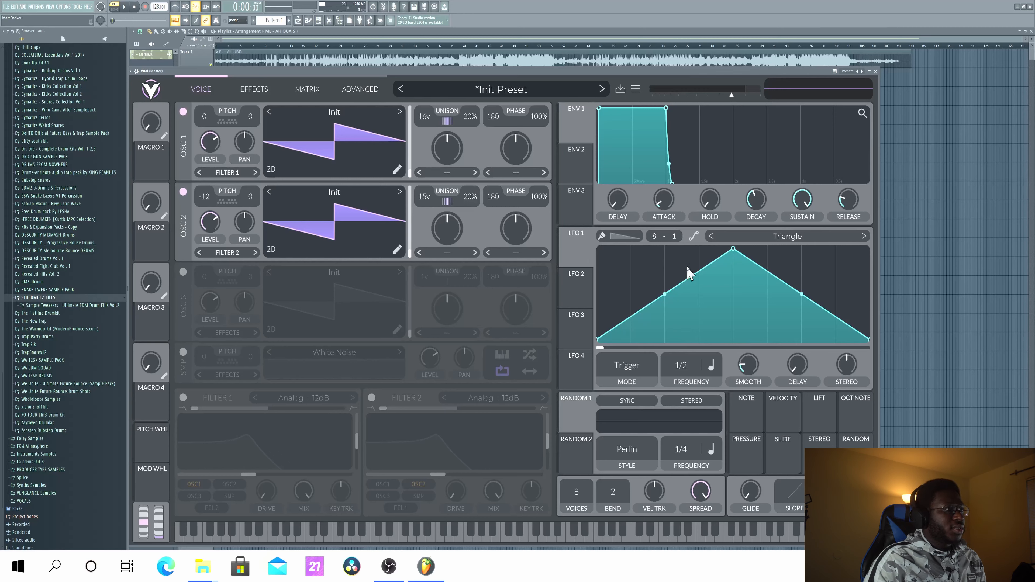
Reshape LFO 1 into a fast bulging rise peaking at about one quarter, followed by a long concave decay.
{"action": "left_click_drag", "start_coordinate": [665, 294], "coordinate": [668, 257]}
{"action": "left_click_drag", "start_coordinate": [732, 249], "coordinate": [664, 249]}
{"action": "left_click_drag", "start_coordinate": [758, 296], "coordinate": [754, 326]}
Turn down the levels of oscillators 1 and 2, modulate both with LFO 1, and play the result.
{"action": "left_click_drag", "start_coordinate": [582, 253], "coordinate": [220, 185]}
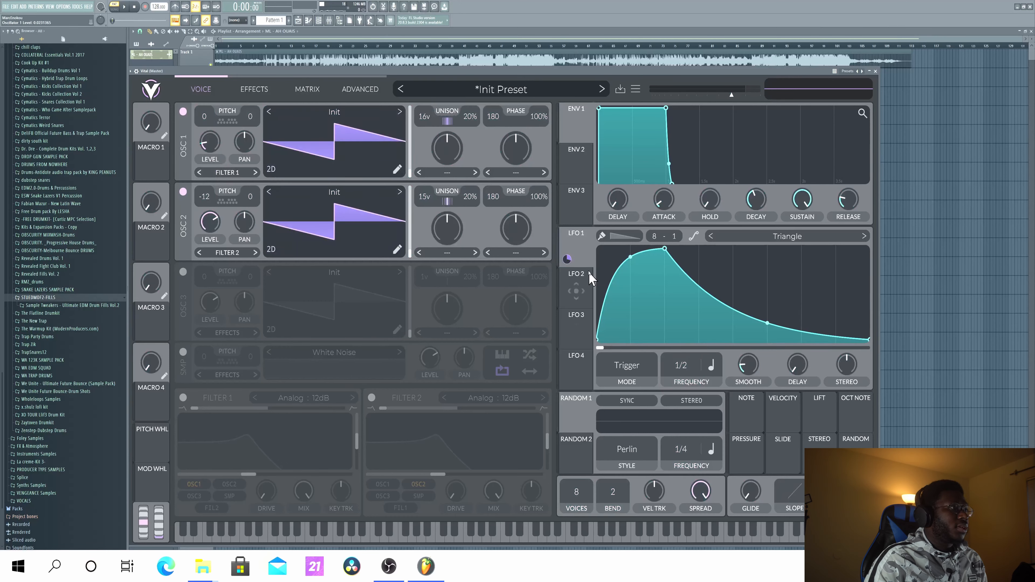
{"action": "left_click_drag", "start_coordinate": [567, 259], "coordinate": [213, 264]}
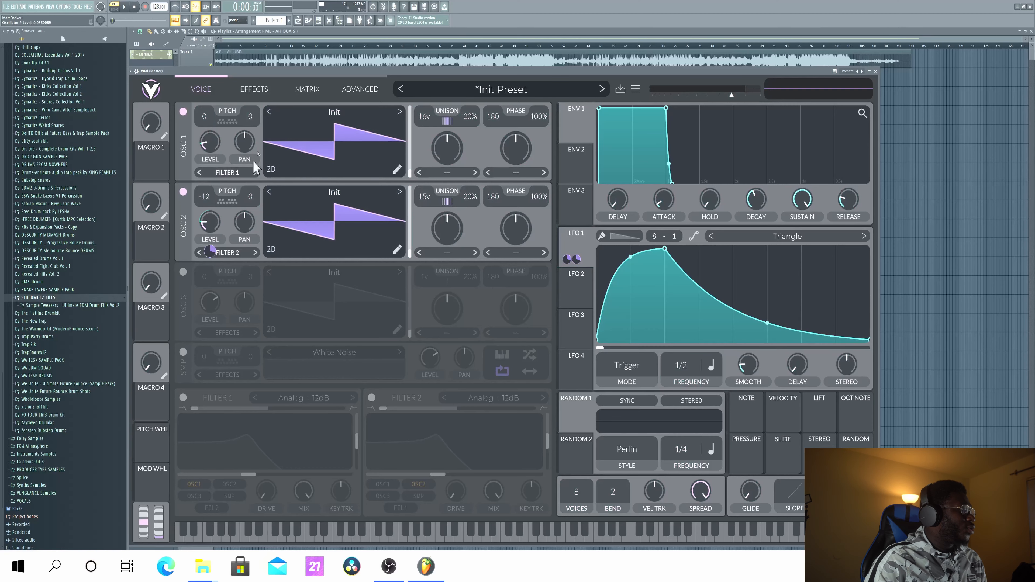
{"action": "key", "text": "space"}
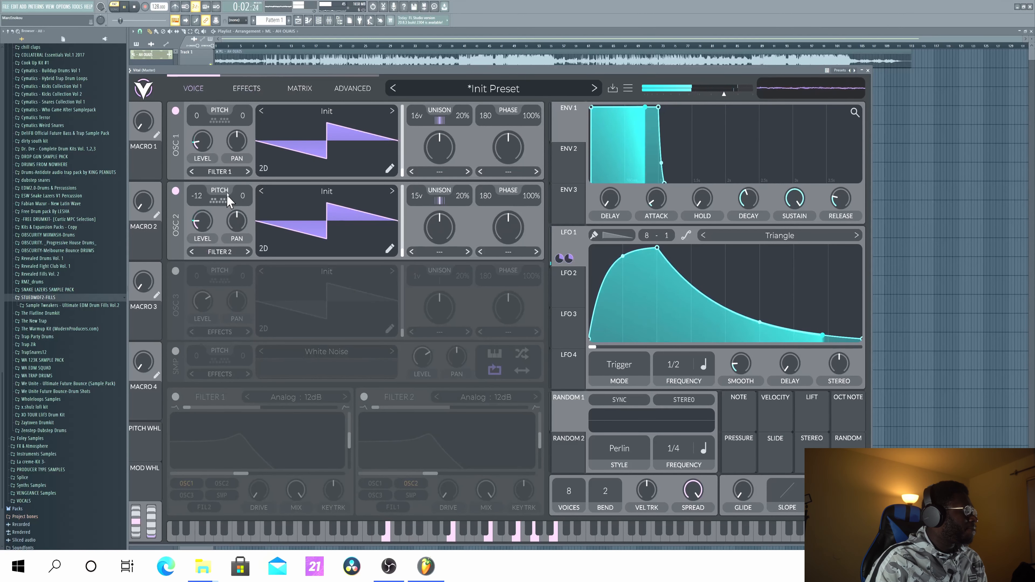
{"action": "key", "text": "space"}
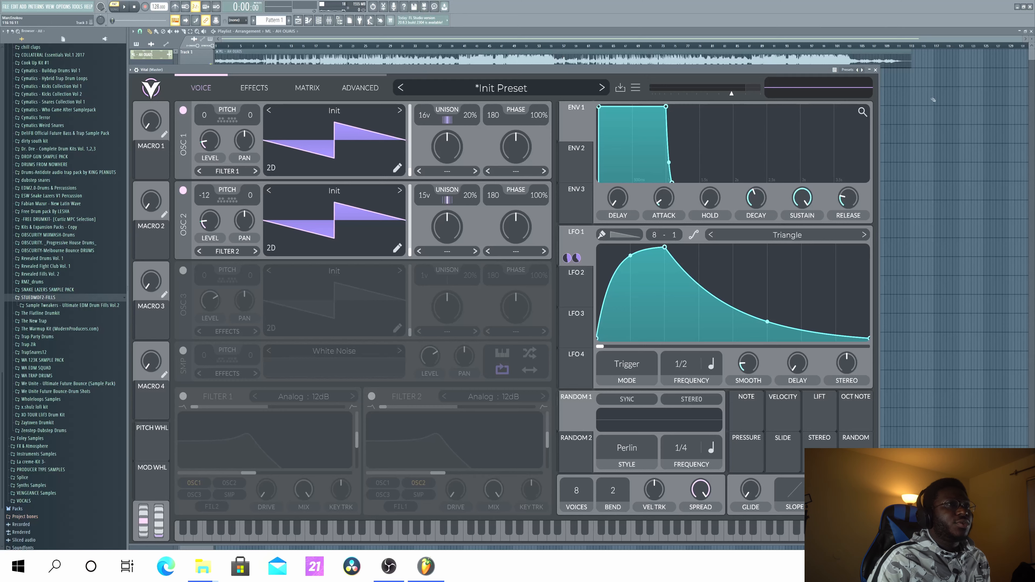
Set LFO 1's frequency to 1/8 and play the chords with the modulation.
{"action": "left_click_drag", "start_coordinate": [733, 97], "coordinate": [719, 58]}
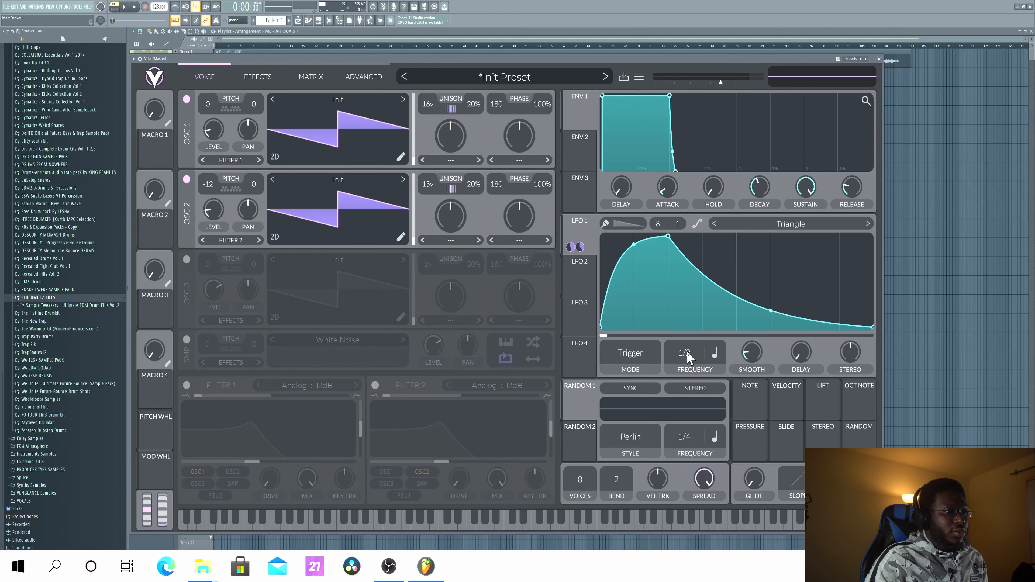
{"action": "left_click_drag", "start_coordinate": [686, 357], "coordinate": [685, 354]}
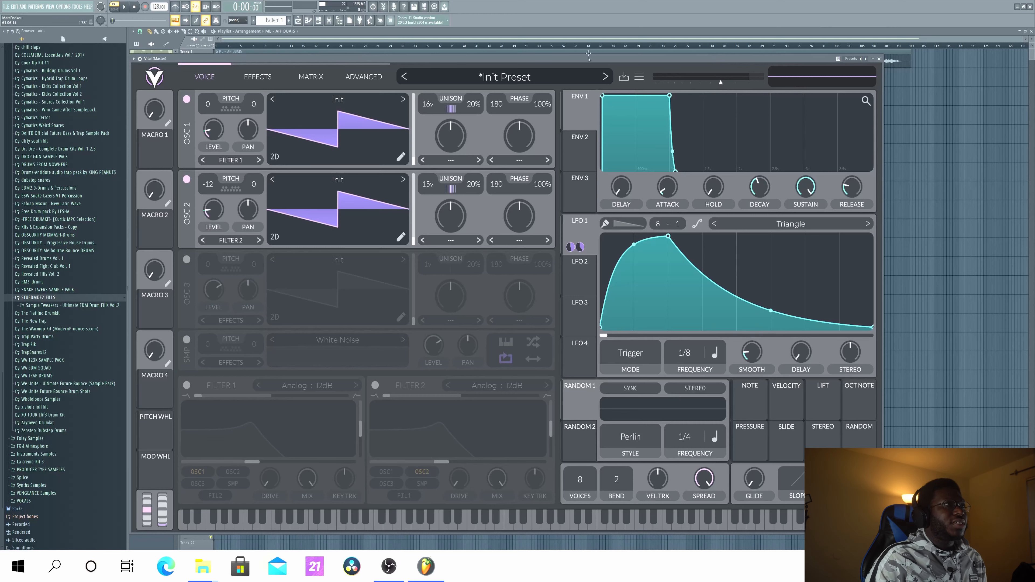
{"action": "left_click_drag", "start_coordinate": [580, 61], "coordinate": [595, 62]}
{"action": "key", "text": "space"}
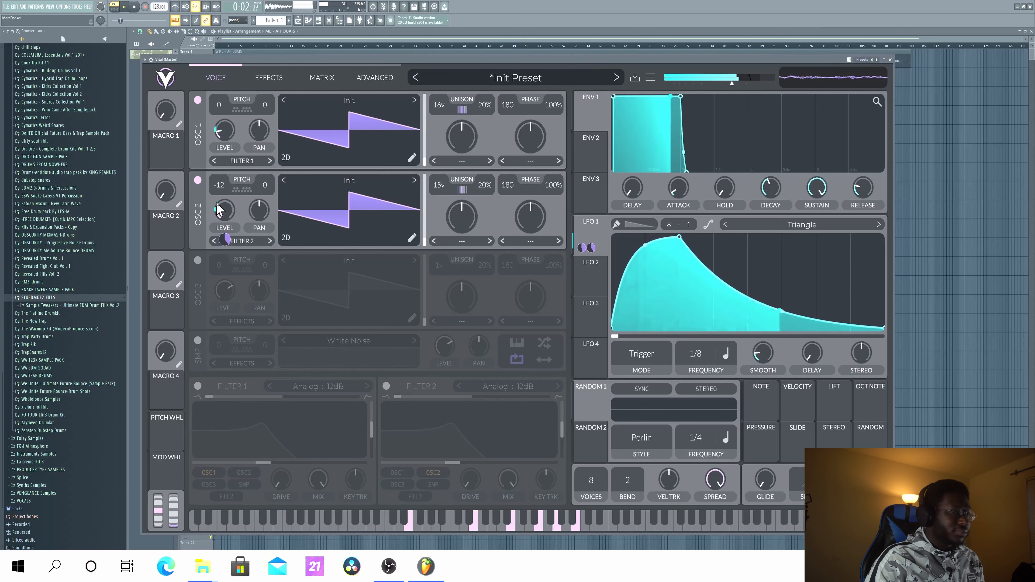
{"action": "key", "text": "space"}
Enable the Filter effect, modulate its cutoff with LFO 1, and play the chords.
{"action": "left_click_drag", "start_coordinate": [331, 62], "coordinate": [320, 62]}
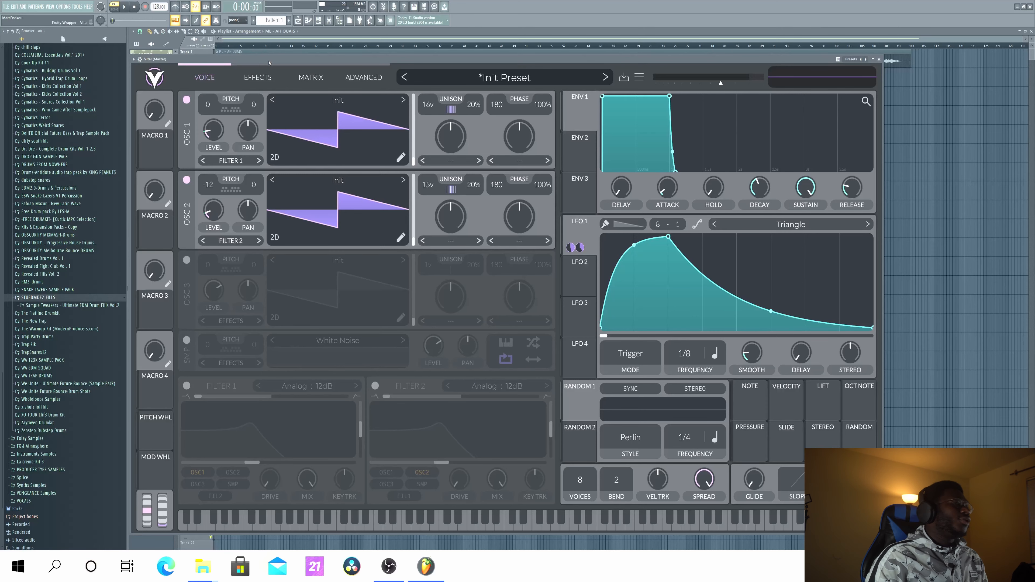
{"action": "left_click", "coordinate": [261, 77]}
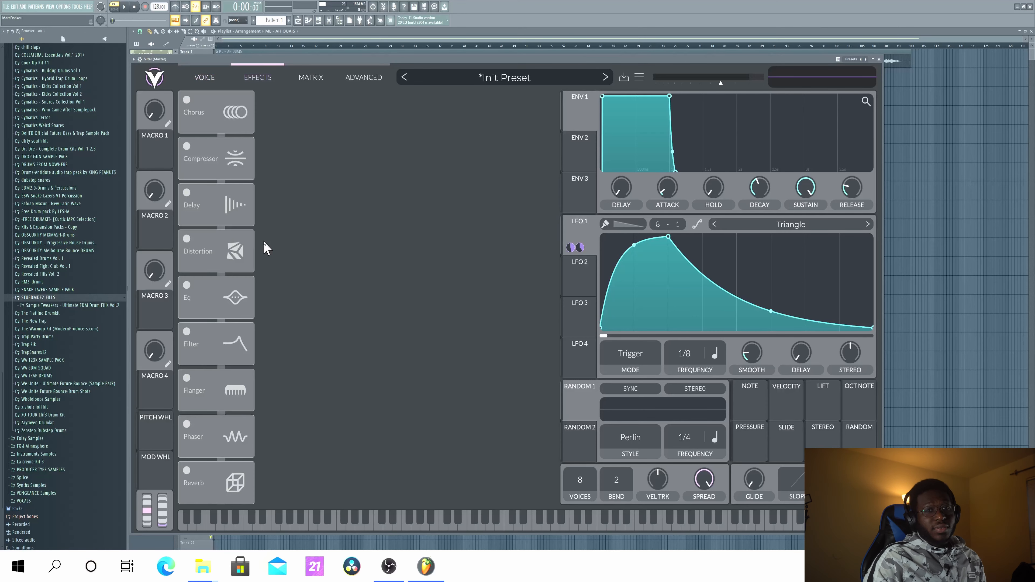
{"action": "left_click", "coordinate": [187, 332]}
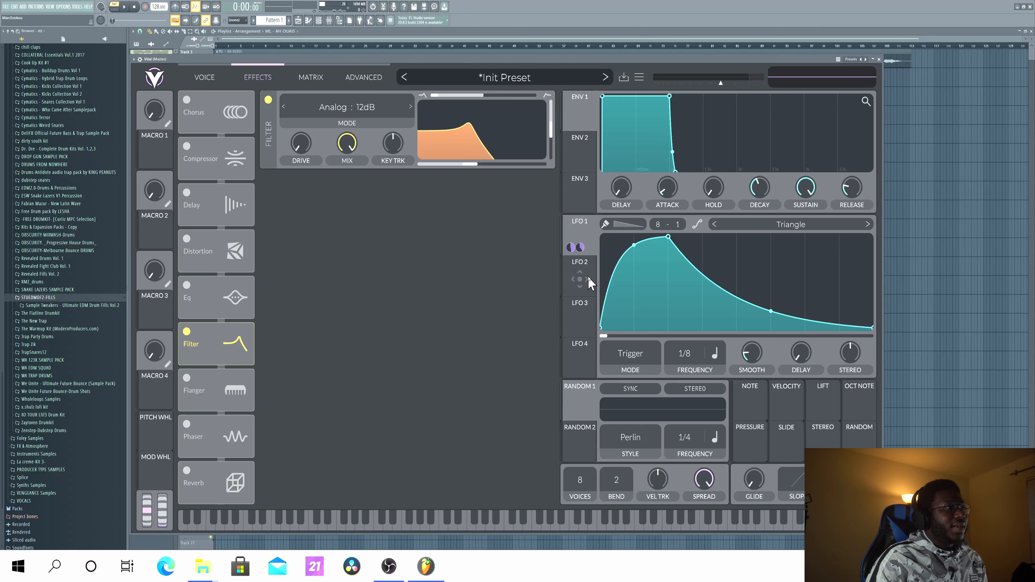
{"action": "left_click_drag", "start_coordinate": [575, 247], "coordinate": [462, 167]}
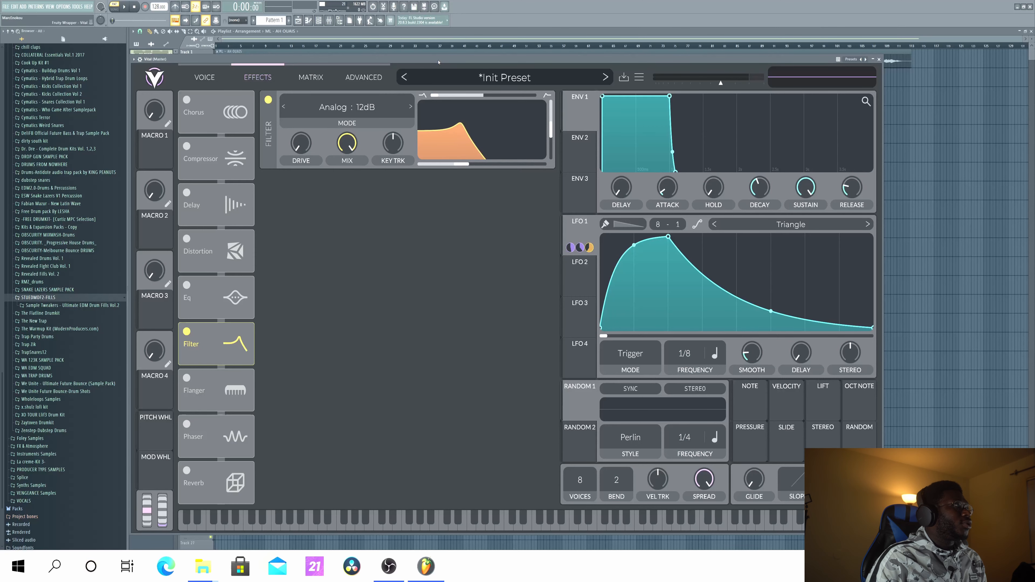
{"action": "left_click_drag", "start_coordinate": [438, 62], "coordinate": [428, 62]}
{"action": "key", "text": "space"}
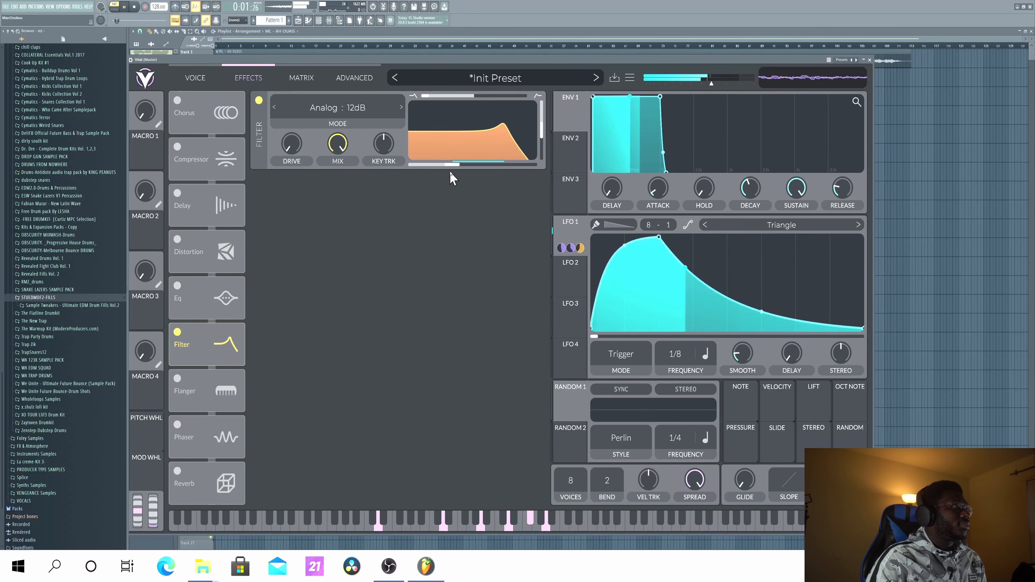
Fine-tune the Filter effect's base cutoff under the LFO 1 modulation during playback, and raise its drive slightly.
{"action": "left_click_drag", "start_coordinate": [453, 165], "coordinate": [438, 165]}
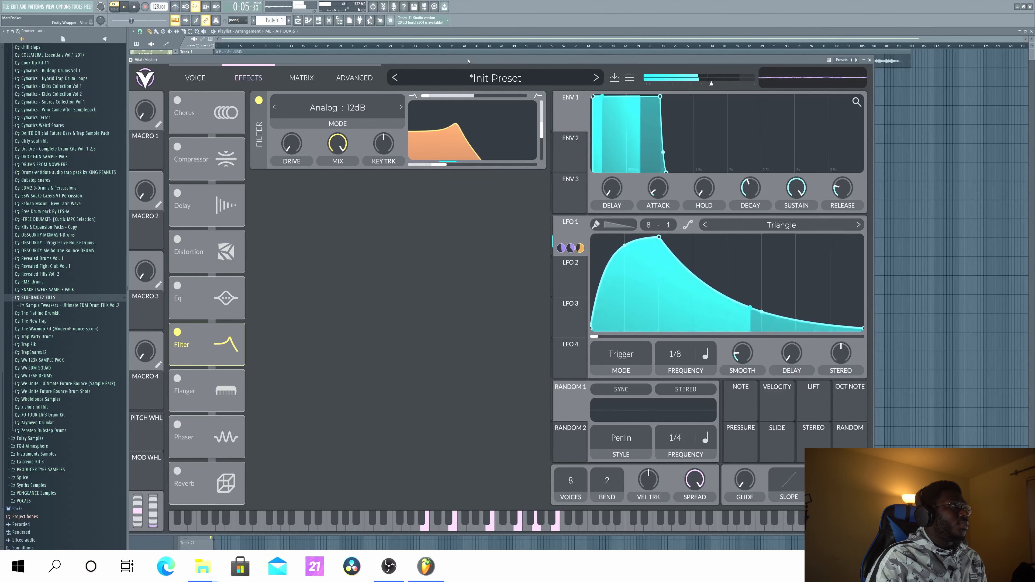
{"action": "mouse_move", "coordinate": [446, 165]}
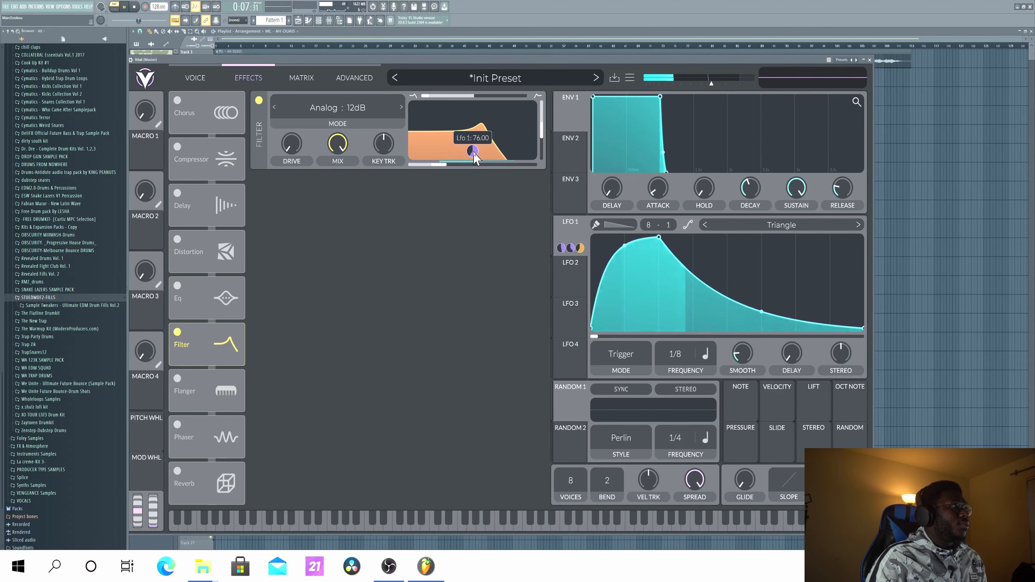
{"action": "left_click_drag", "start_coordinate": [451, 166], "coordinate": [430, 165]}
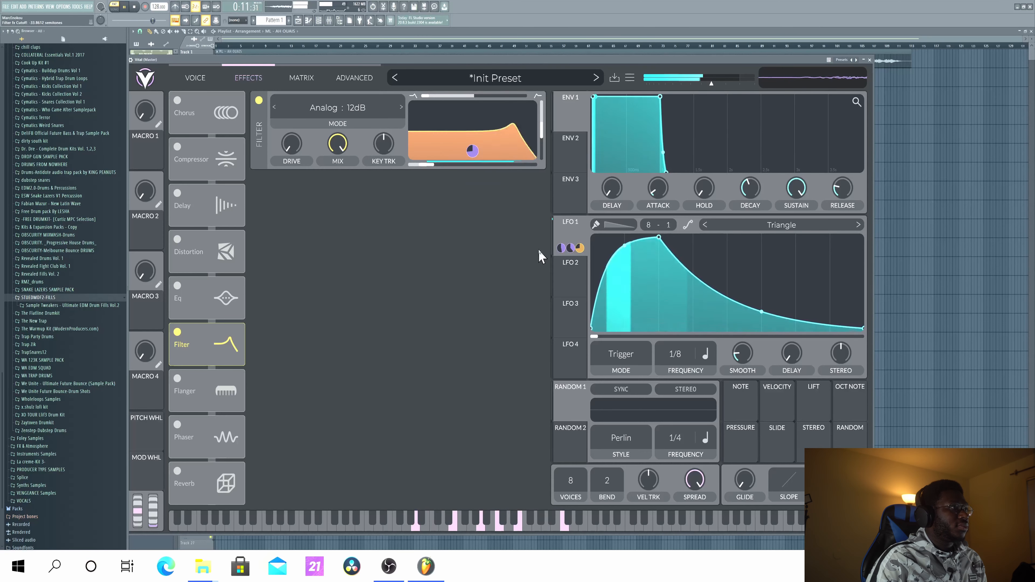
{"action": "key", "text": "space"}
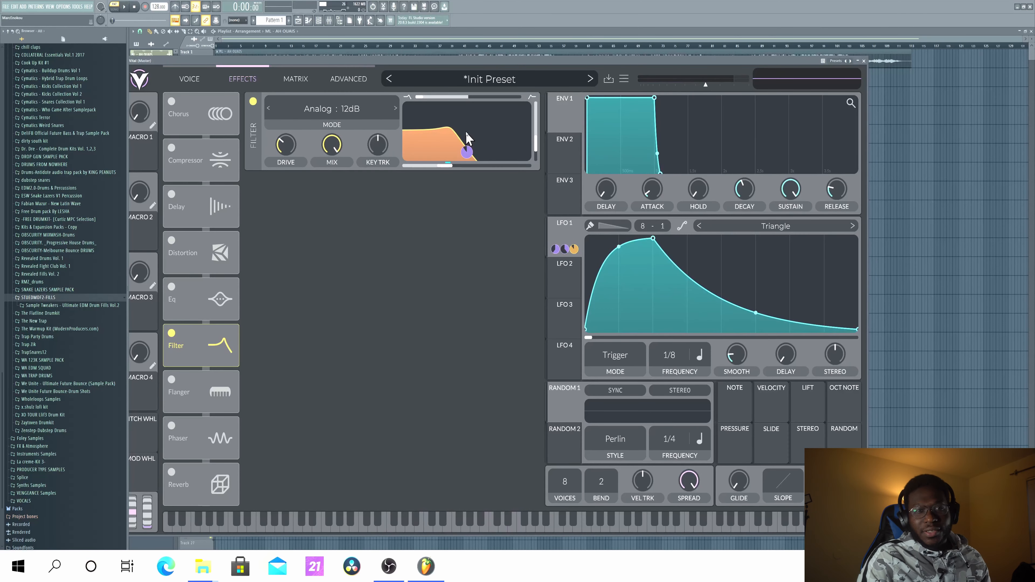
{"action": "left_click_drag", "start_coordinate": [451, 61], "coordinate": [458, 60]}
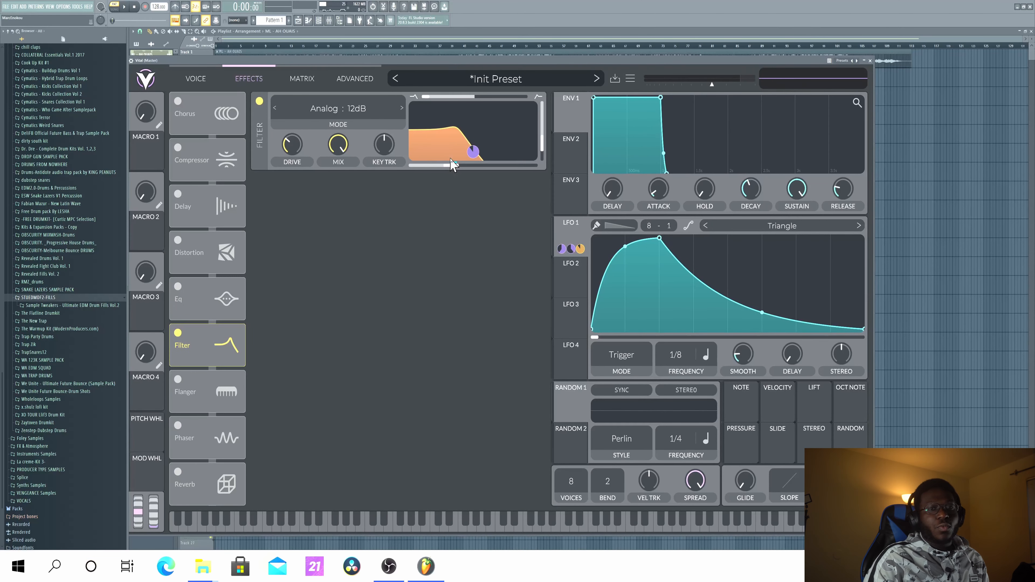
{"action": "mouse_move", "coordinate": [453, 167]}
{"action": "left_mouse_down"}
{"action": "mouse_move", "coordinate": [469, 176]}
{"action": "mouse_move", "coordinate": [460, 179]}
{"action": "left_mouse_up"}
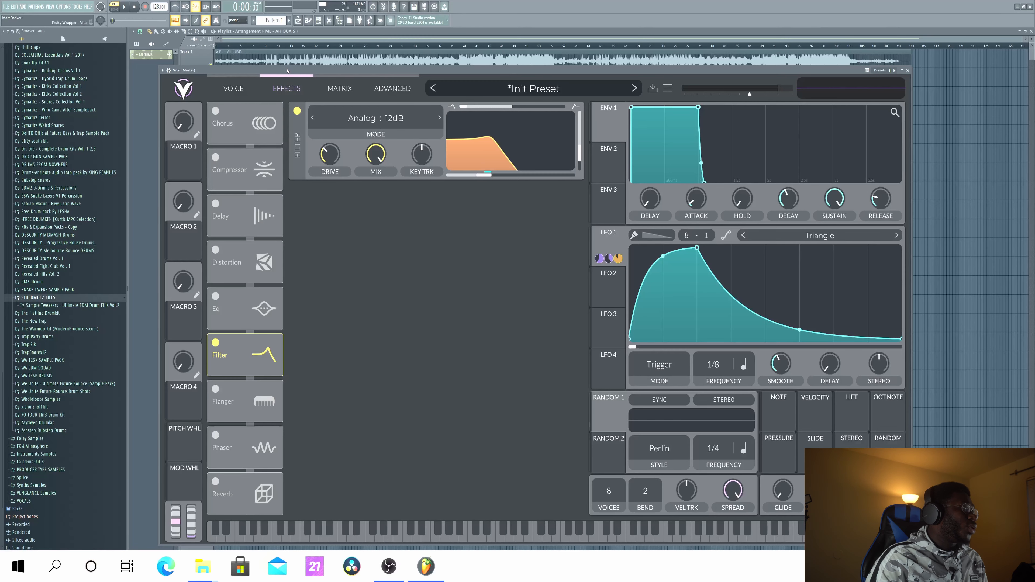
Enable Soft Clip distortion after the filter, set its drive to about 2.1 dB, lower its mix, and play the chords.
{"action": "left_click_drag", "start_coordinate": [287, 71], "coordinate": [287, 59]}
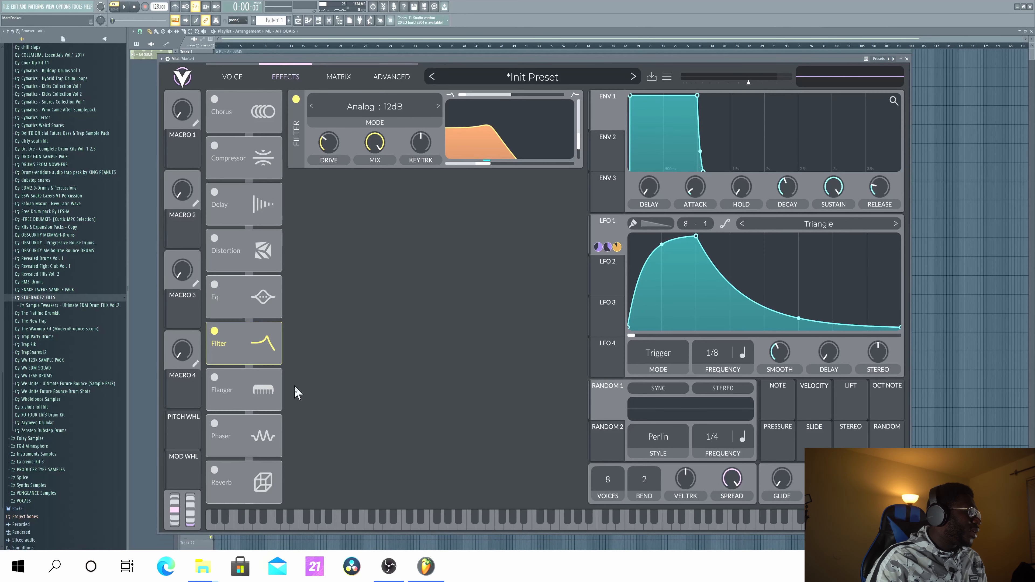
{"action": "left_click", "coordinate": [215, 238]}
{"action": "left_click_drag", "start_coordinate": [244, 246], "coordinate": [246, 351]}
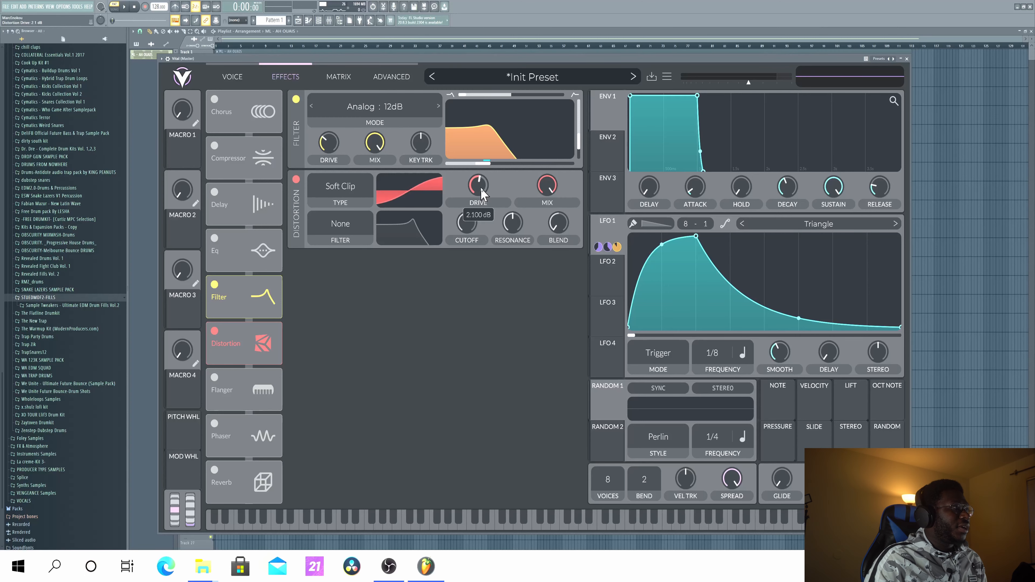
{"action": "left_click_drag", "start_coordinate": [481, 192], "coordinate": [493, 190]}
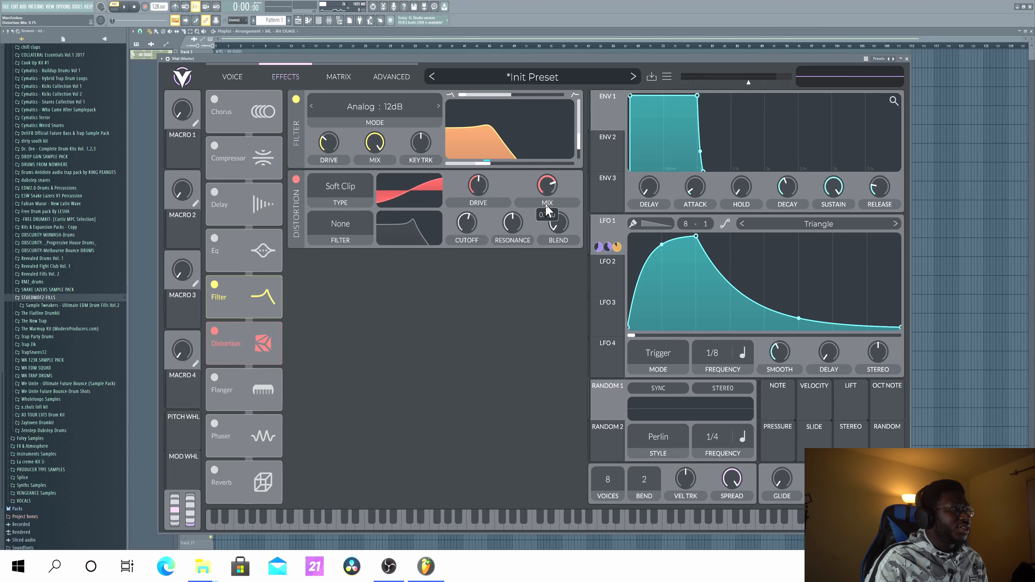
{"action": "left_click_drag", "start_coordinate": [520, 60], "coordinate": [553, 79]}
{"action": "key", "text": "space"}
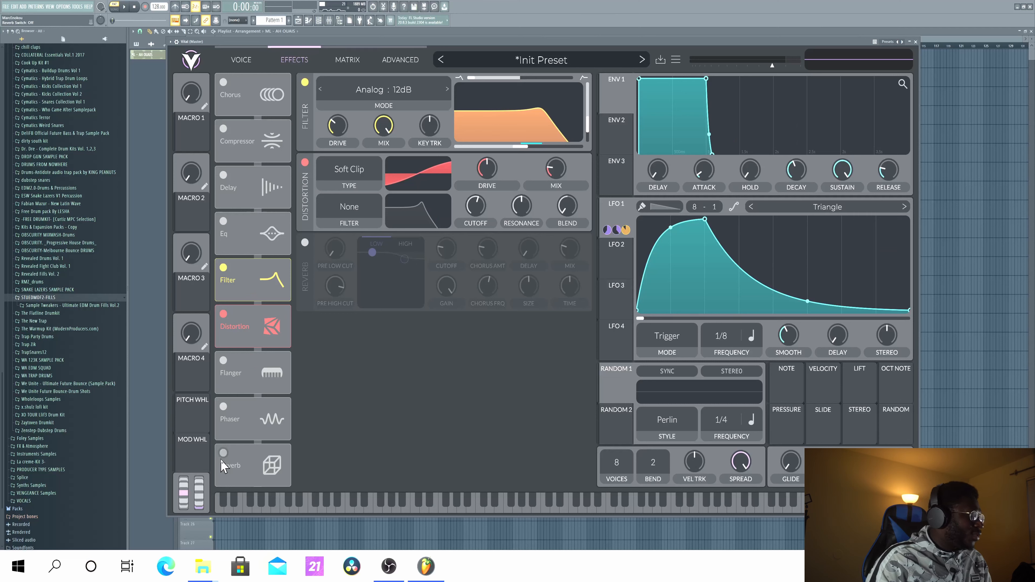
Enable Reverb, raise its low cutoff slightly, reduce its mix, and play the chords.
{"action": "left_click", "coordinate": [223, 453]}
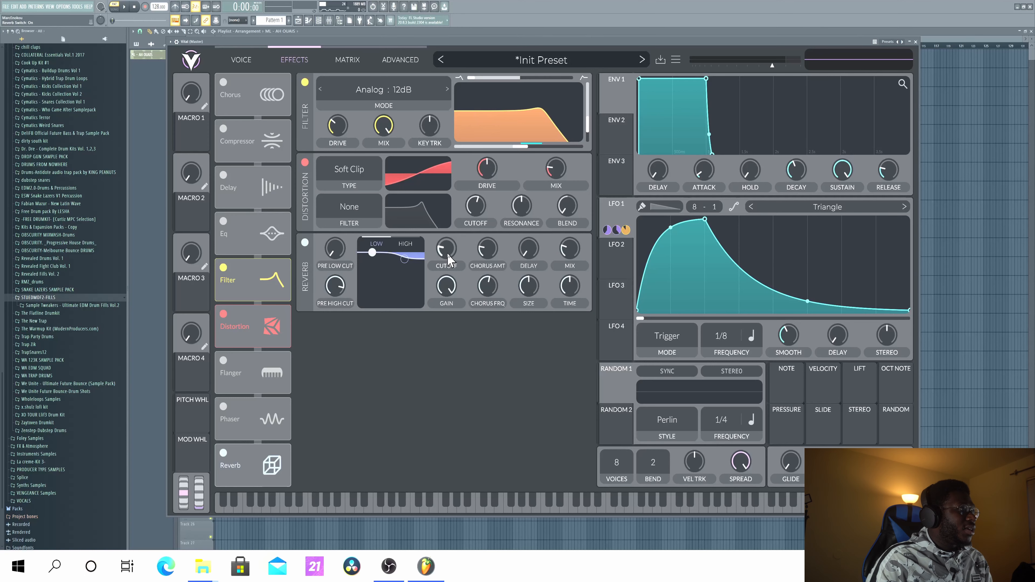
{"action": "left_click_drag", "start_coordinate": [447, 255], "coordinate": [447, 247]}
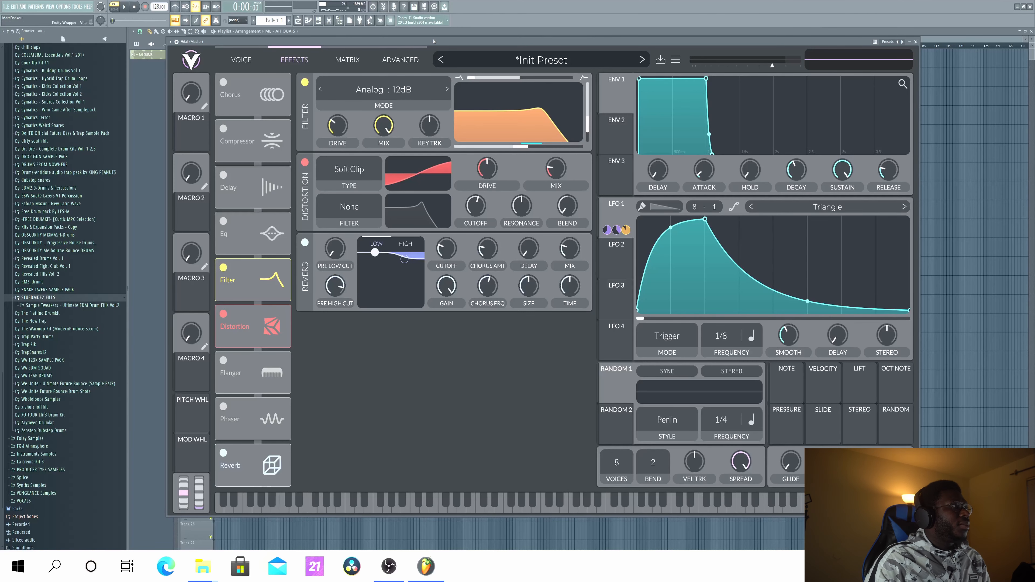
{"action": "left_click_drag", "start_coordinate": [432, 42], "coordinate": [425, 41]}
{"action": "key", "text": "space"}
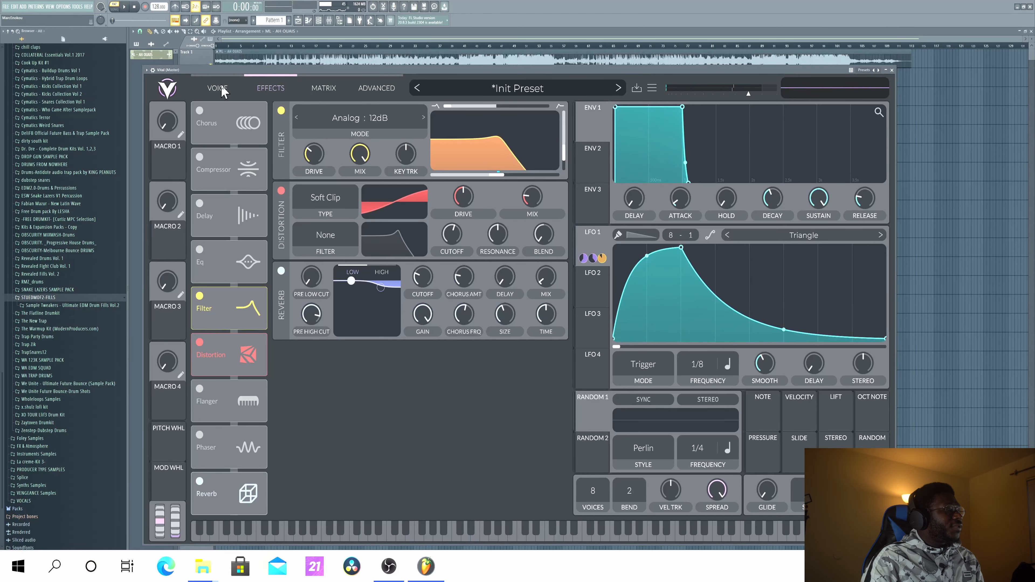
Review the oscillator and effects settings, and play a passage of the audio clip on Track 1 of the playlist.
{"action": "left_click", "coordinate": [217, 88]}
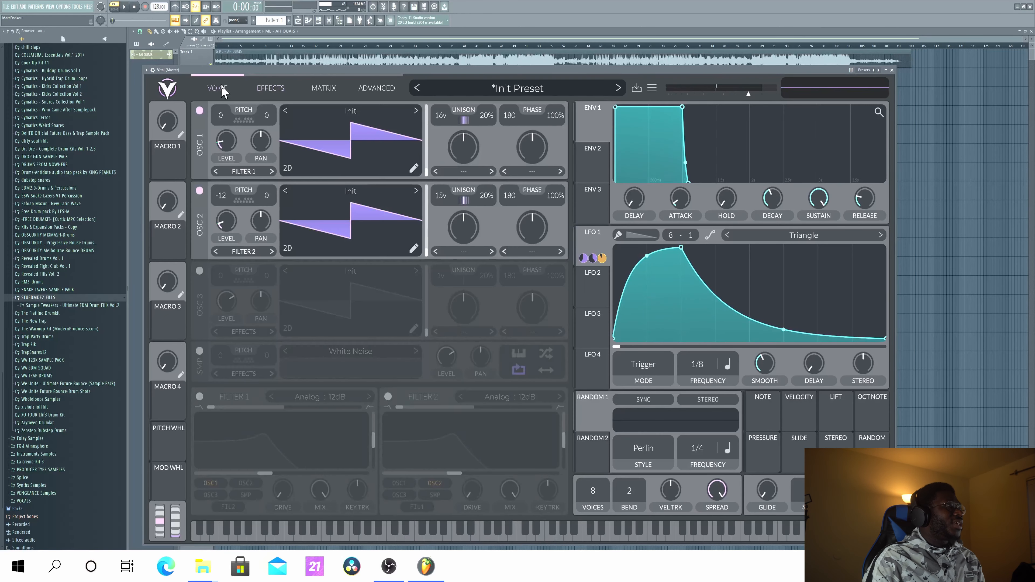
{"action": "left_click", "coordinate": [271, 89]}
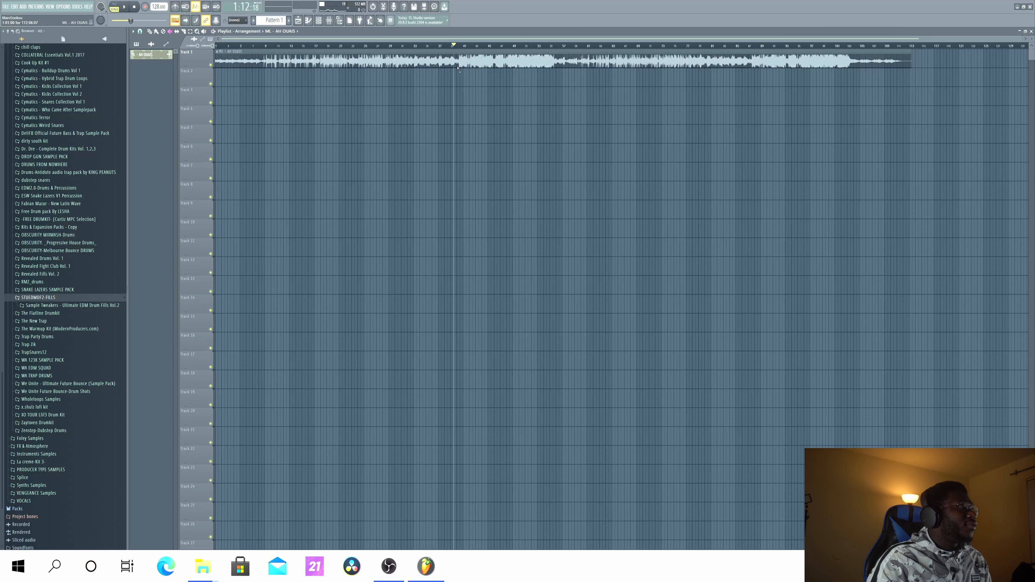
{"action": "key", "text": "space"}
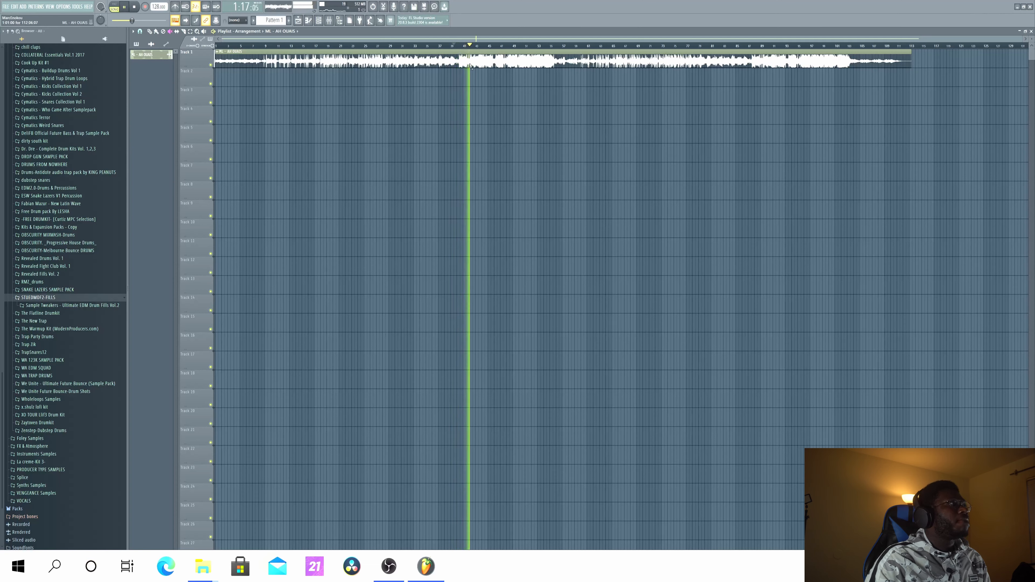
{"action": "key", "text": "space"}
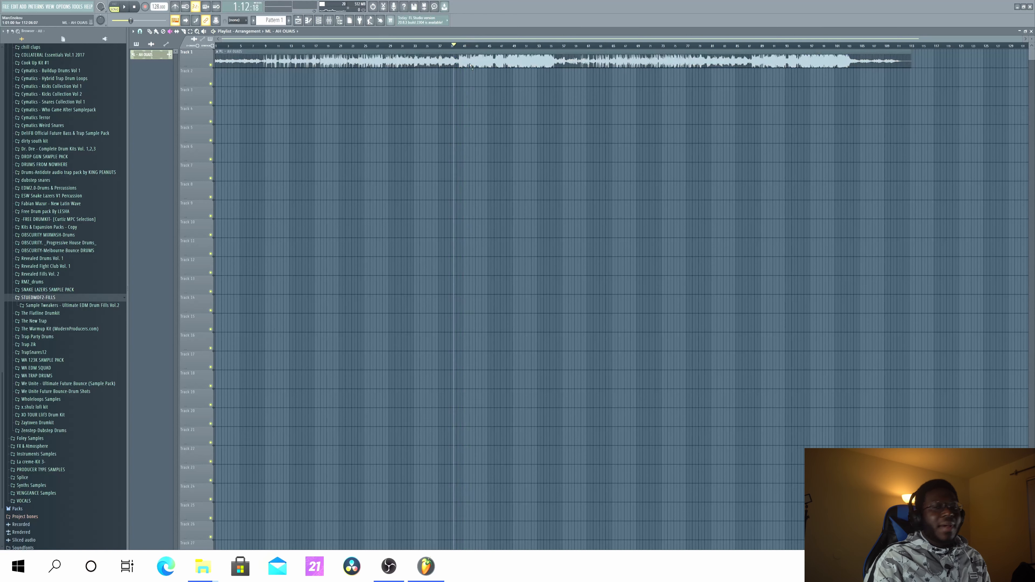